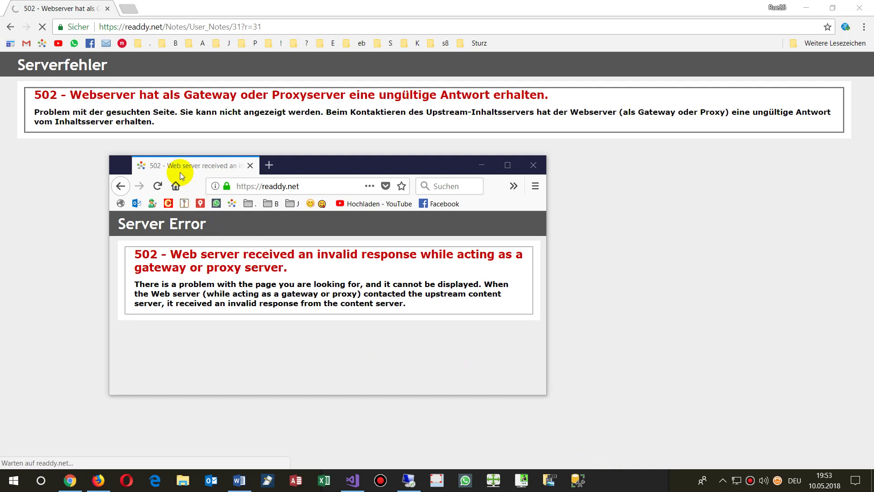
Bring the Firefox window with the 502 error to the front and move it higher on screen
{"action": "left_click", "coordinate": [181, 169]}
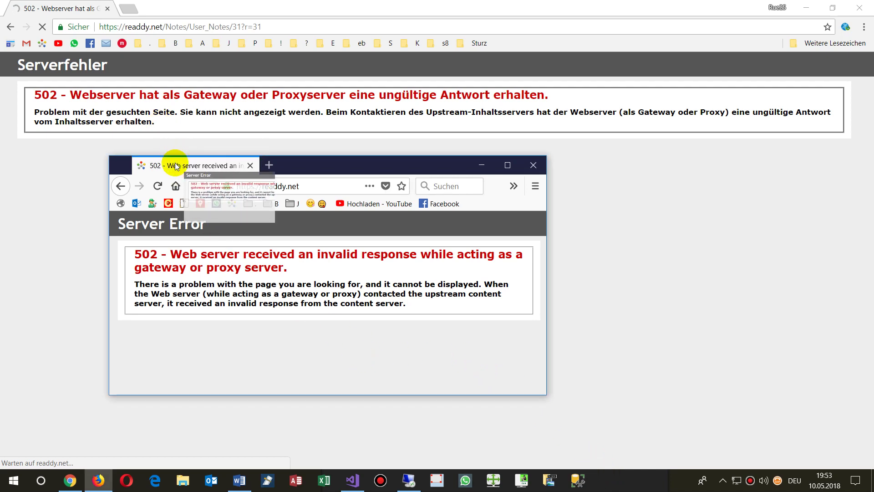
{"action": "left_click_drag", "start_coordinate": [304, 170], "coordinate": [297, 116]}
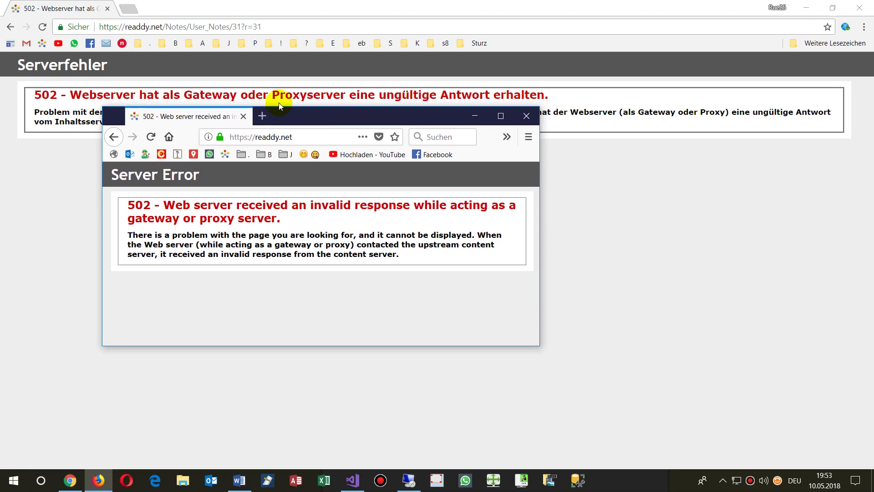
Close both 502 browser windows, select PublishOutput's 12 published files in Explorer, then switch to the server
{"action": "left_click", "coordinate": [859, 8]}
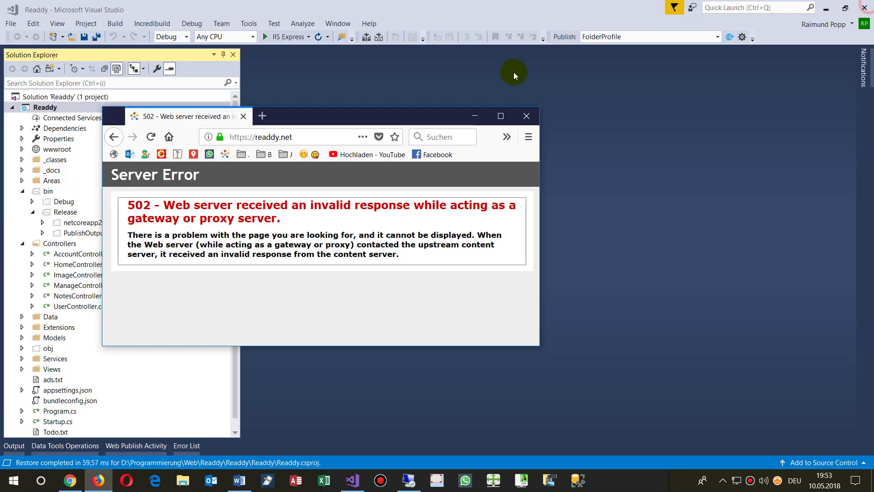
{"action": "left_click", "coordinate": [524, 116]}
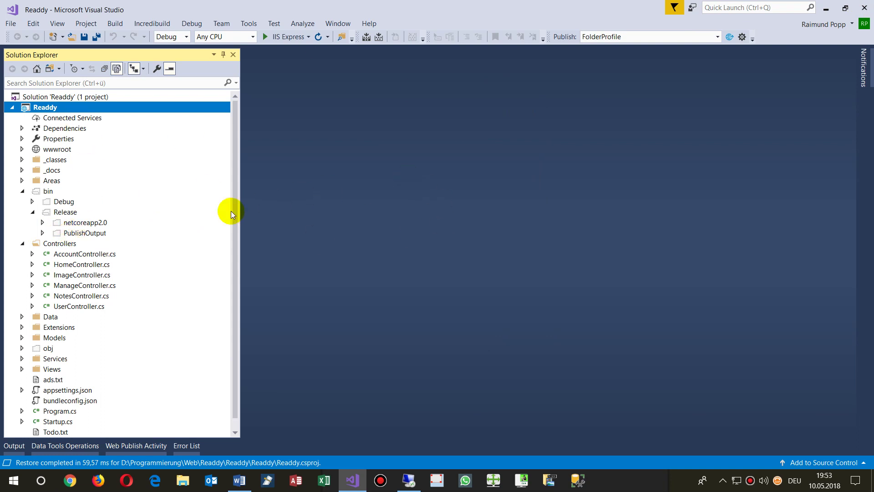
{"action": "right_click", "coordinate": [95, 236]}
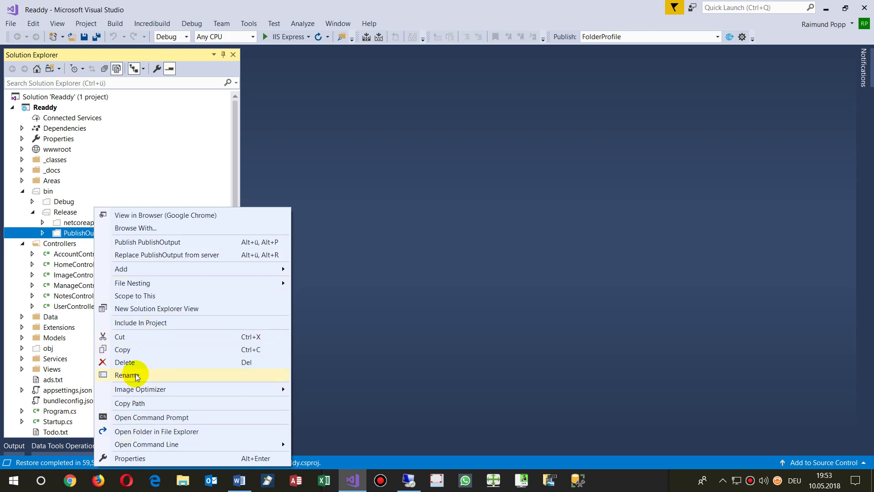
{"action": "left_click", "coordinate": [140, 431]}
{"action": "left_click_drag", "start_coordinate": [358, 286], "coordinate": [357, 145]}
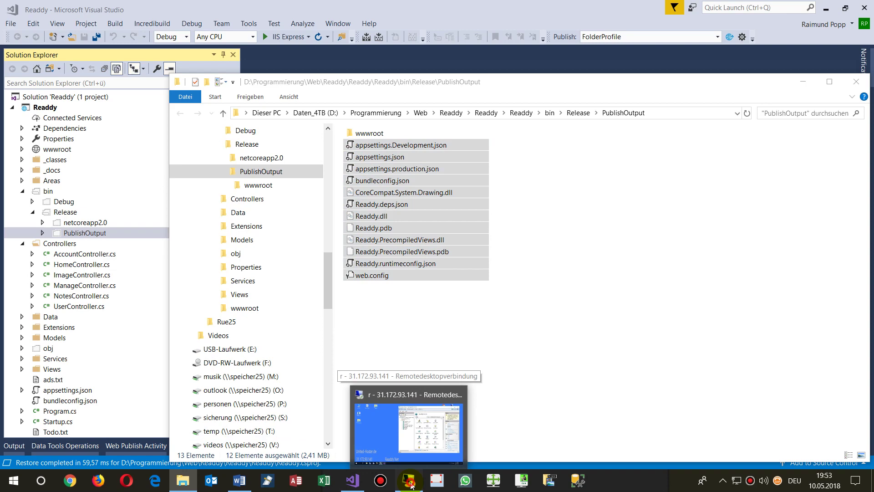
{"action": "left_click", "coordinate": [434, 435]}
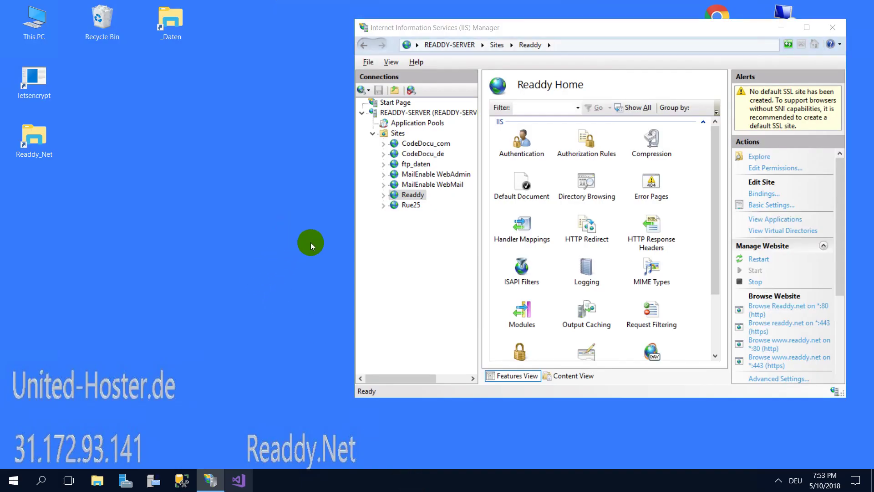
Stop the Readdy site and open its C:\_Daten\_web\Readdy folder in File Explorer
{"action": "left_click", "coordinate": [755, 282]}
{"action": "right_click", "coordinate": [405, 195]}
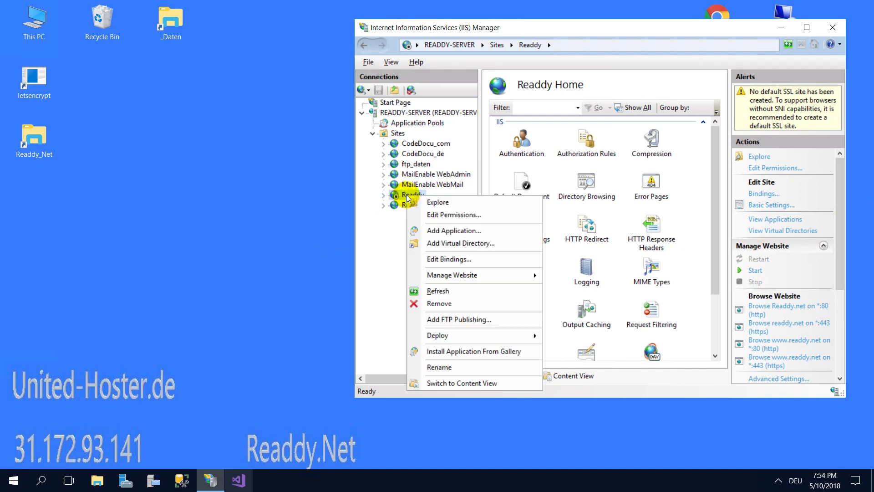
{"action": "left_click", "coordinate": [452, 203]}
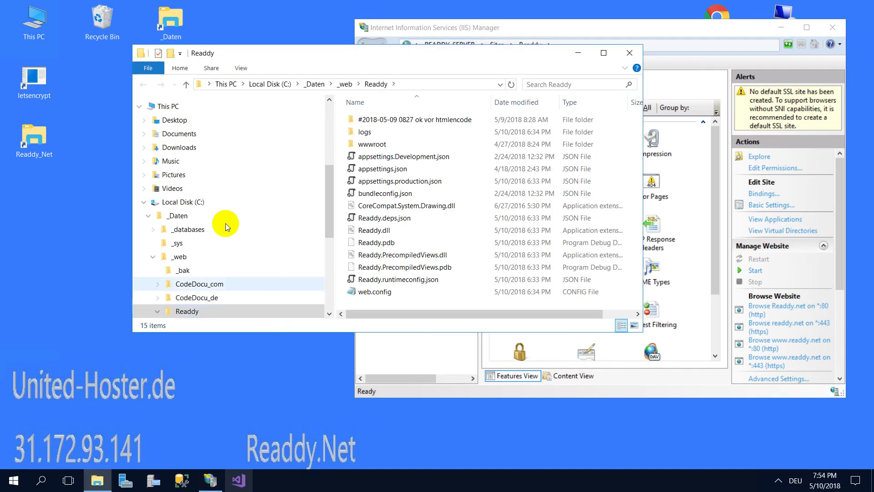
{"action": "left_click", "coordinate": [409, 295]}
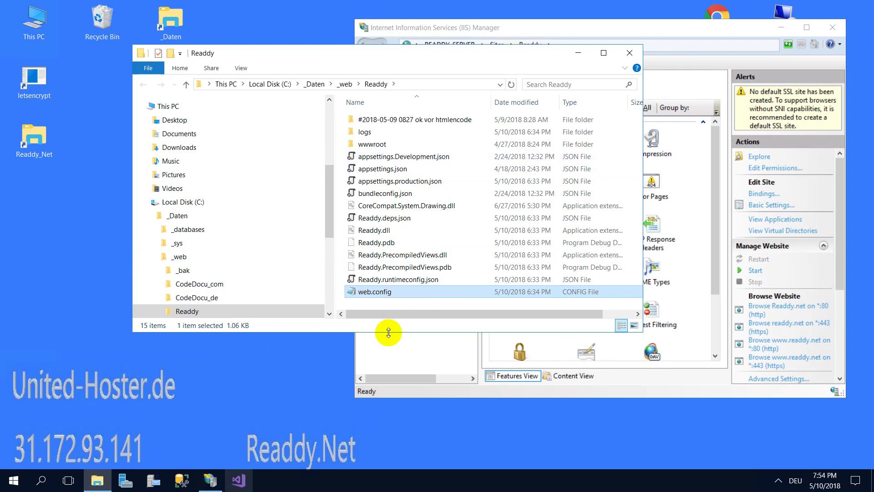
Resize and reposition the Explorer window beside IIS Manager with a wider file list
{"action": "left_click_drag", "start_coordinate": [388, 332], "coordinate": [636, 377]}
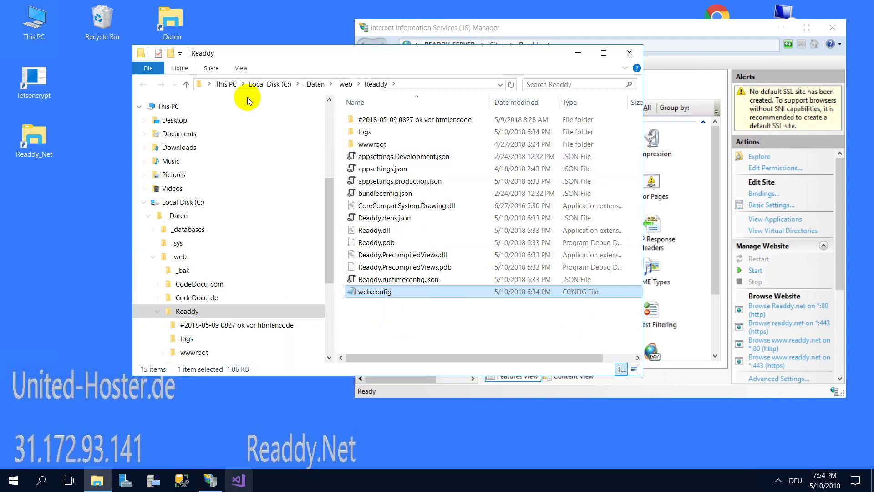
{"action": "left_click_drag", "start_coordinate": [256, 54], "coordinate": [134, 25]}
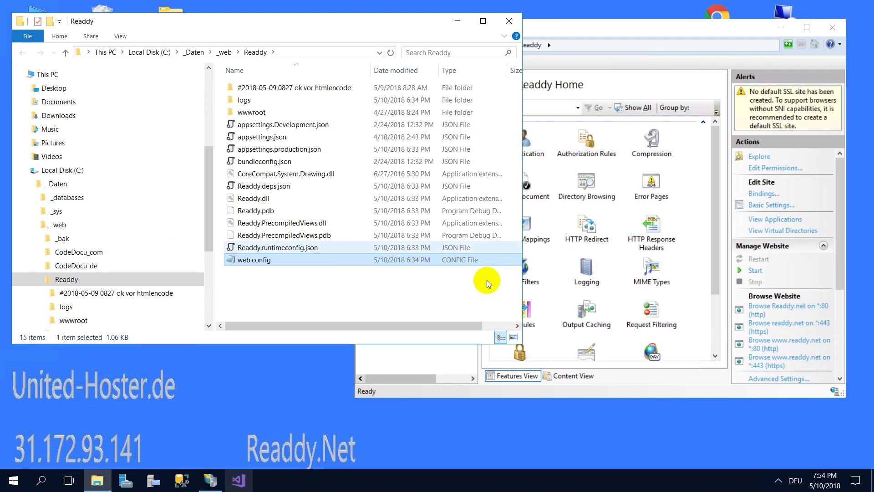
{"action": "left_click_drag", "start_coordinate": [520, 346], "coordinate": [347, 384]}
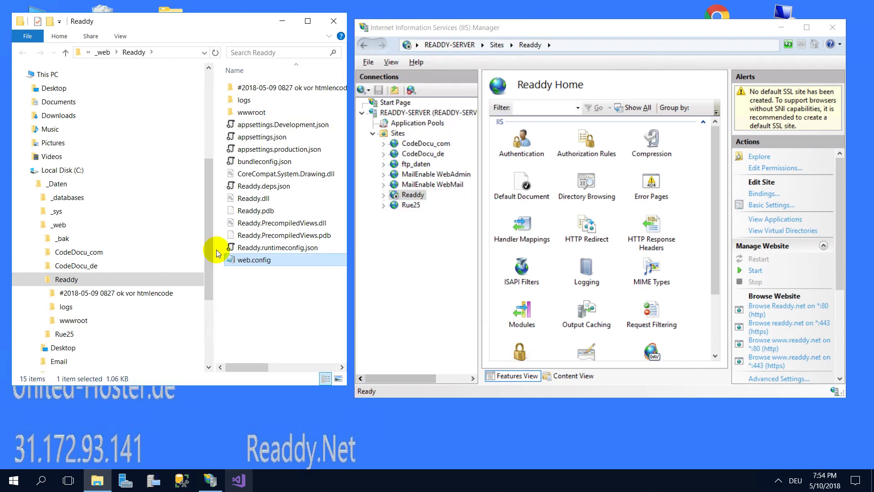
{"action": "left_click_drag", "start_coordinate": [215, 250], "coordinate": [143, 234]}
Replace the Readdy folder's 12 old site files with the published copies and restart the site
{"action": "left_click_drag", "start_coordinate": [209, 290], "coordinate": [184, 129]}
{"action": "key", "text": "Delete"}
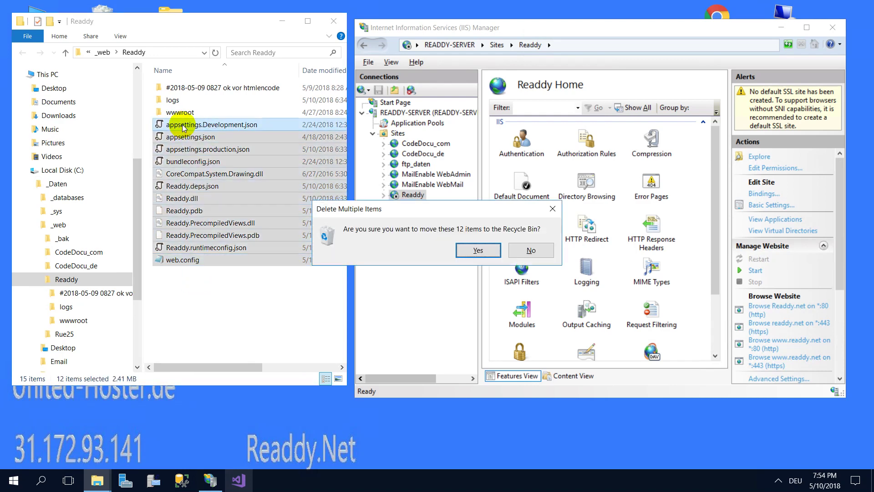
{"action": "key", "text": "Return"}
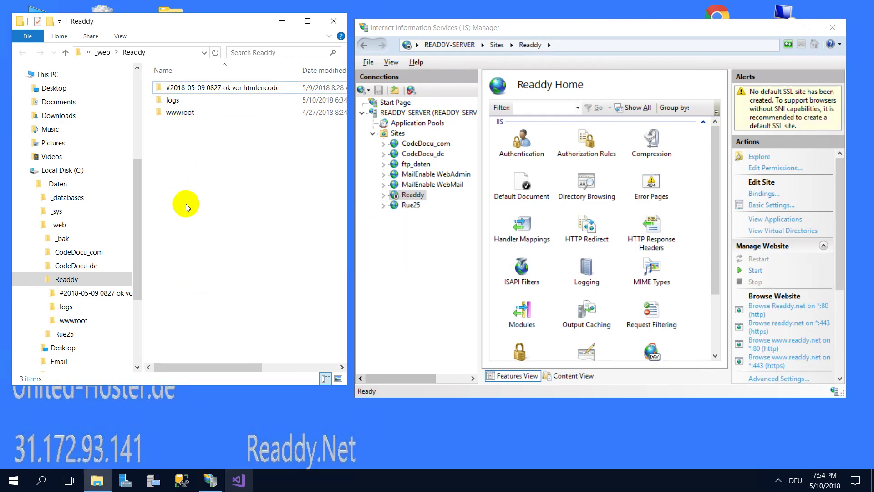
{"action": "key", "text": "ctrl+v"}
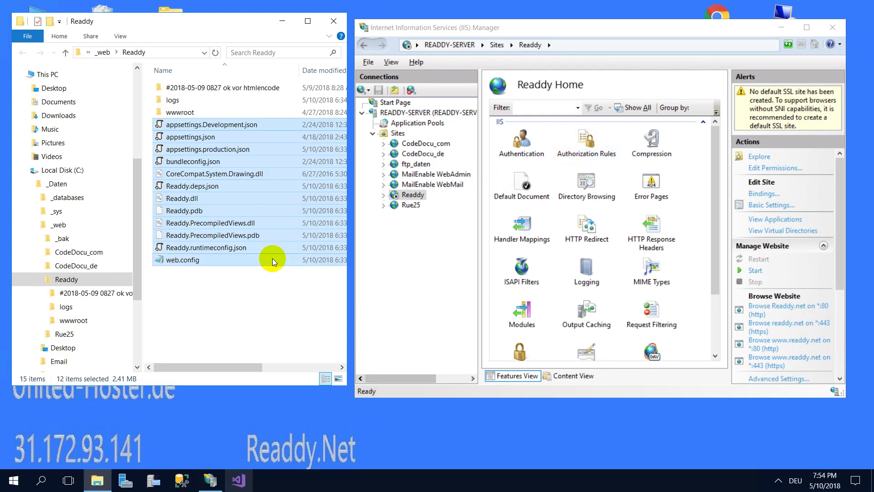
{"action": "left_click", "coordinate": [755, 271]}
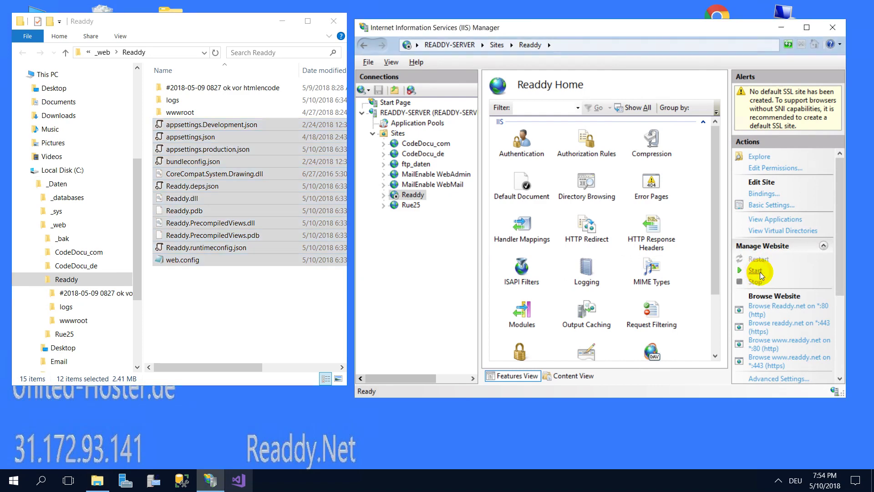
Minimize the remote session, Visual Studio and the PublishOutput Explorer window
{"action": "left_click", "coordinate": [550, 8]}
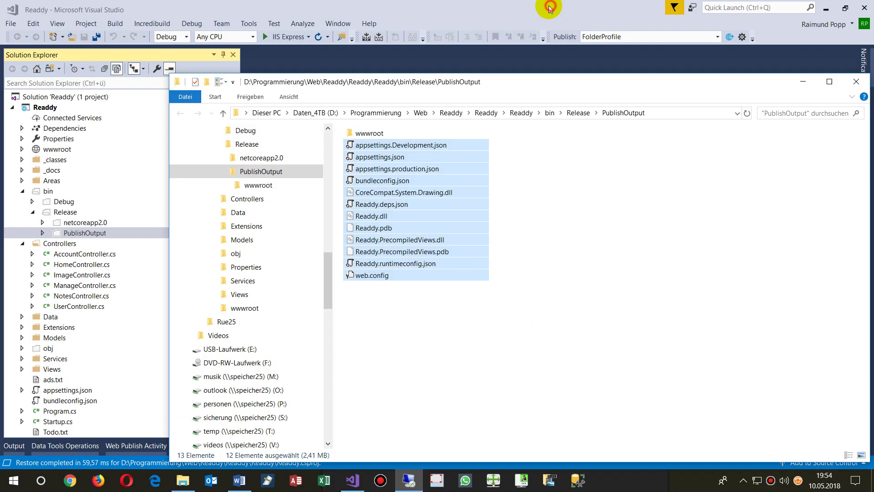
{"action": "left_click", "coordinate": [826, 12]}
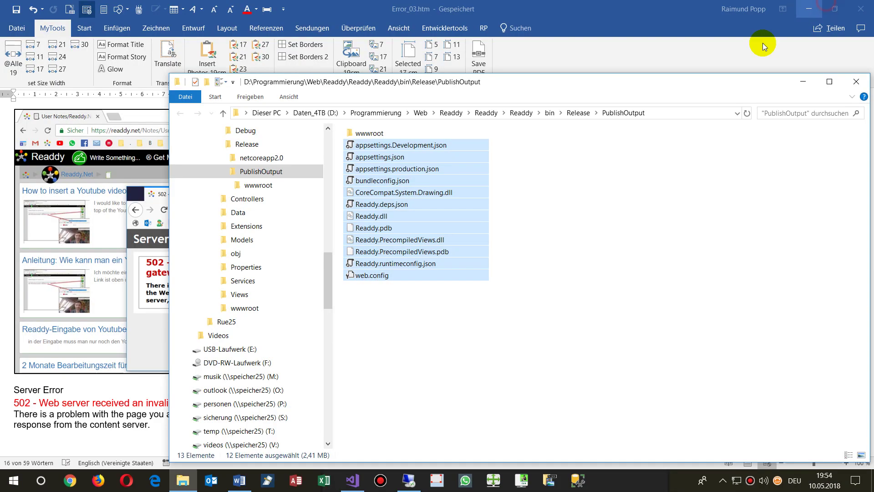
{"action": "left_click", "coordinate": [804, 82]}
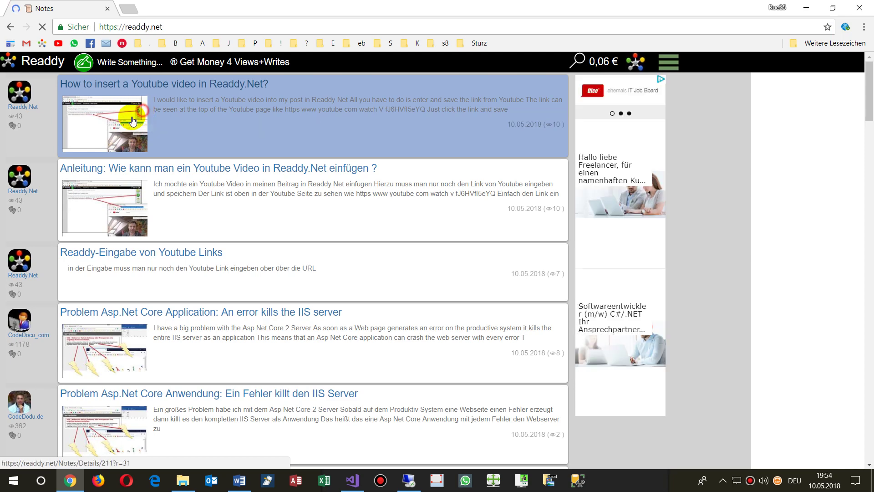
Browse readdy.net's Youtube notes in Chrome, ending on 'Readdy-Eingabe von Youtube Links', then switch to Firefox
{"action": "left_click", "coordinate": [133, 121]}
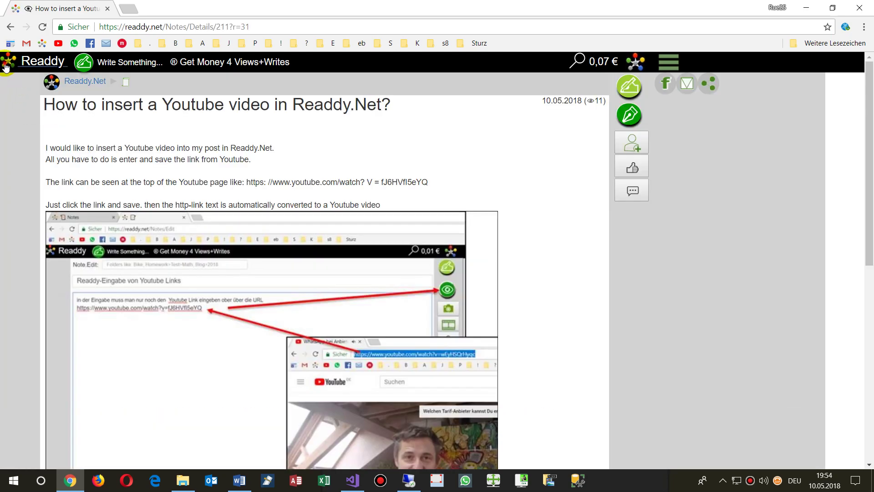
{"action": "left_click", "coordinate": [51, 82]}
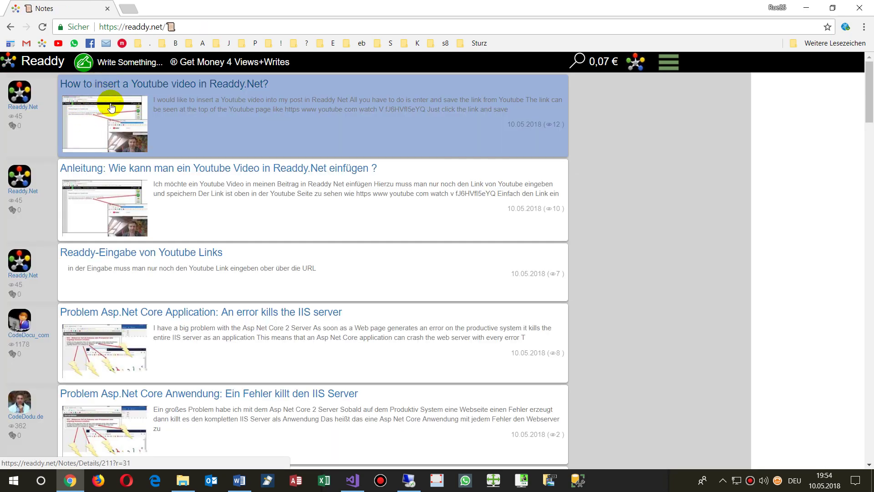
{"action": "left_click", "coordinate": [145, 196]}
{"action": "left_click", "coordinate": [40, 69]}
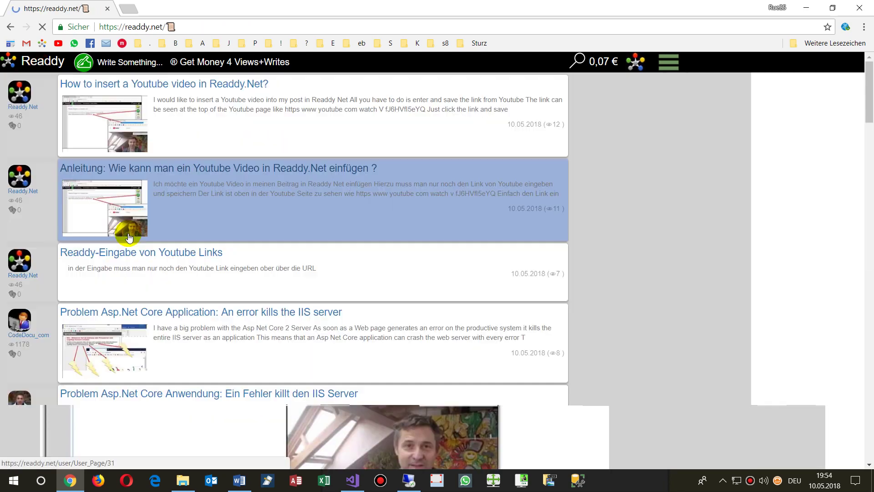
{"action": "left_click", "coordinate": [121, 252]}
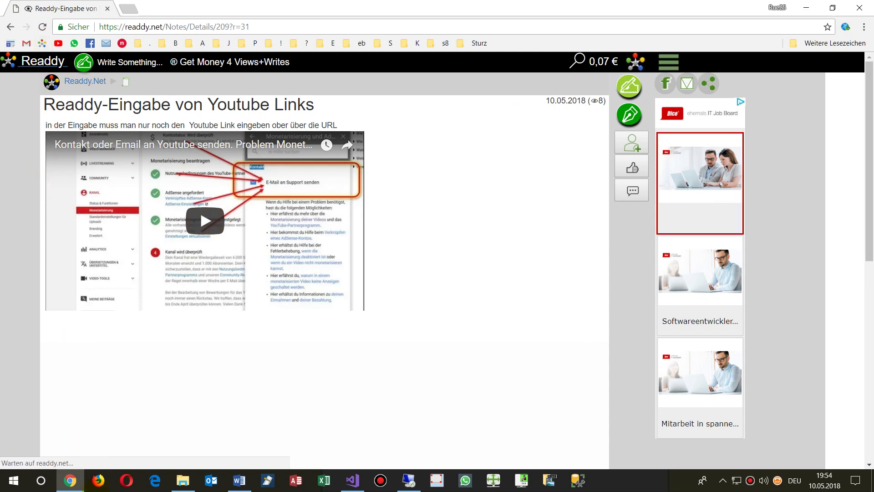
{"action": "left_click", "coordinate": [100, 481]}
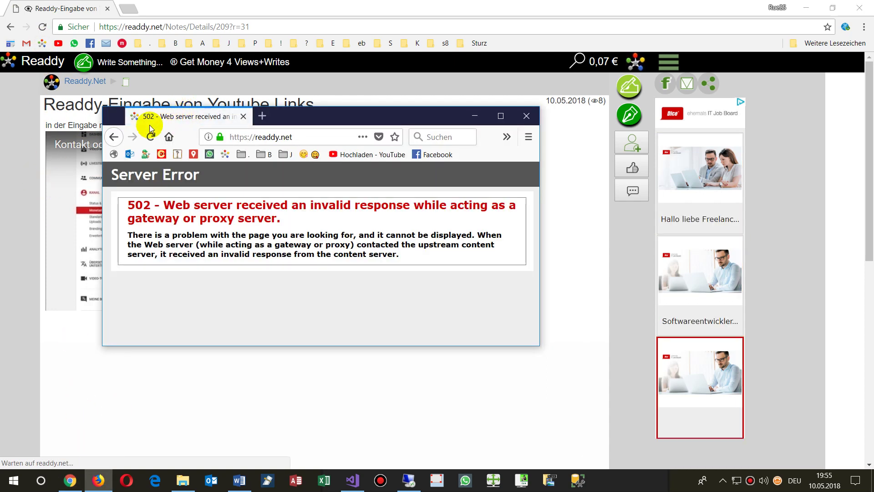
Reload readdy.net in Firefox, then return via Chrome to the remote server's IIS Manager
{"action": "left_click", "coordinate": [152, 137]}
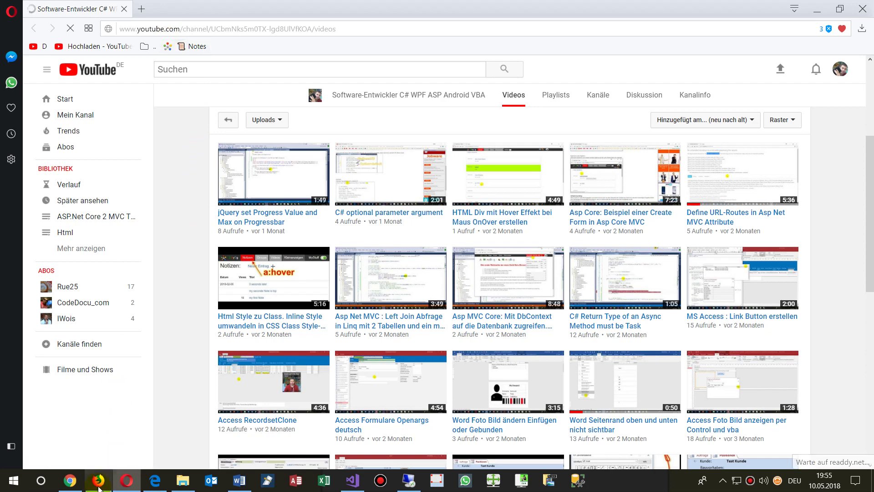
{"action": "left_click", "coordinate": [82, 484]}
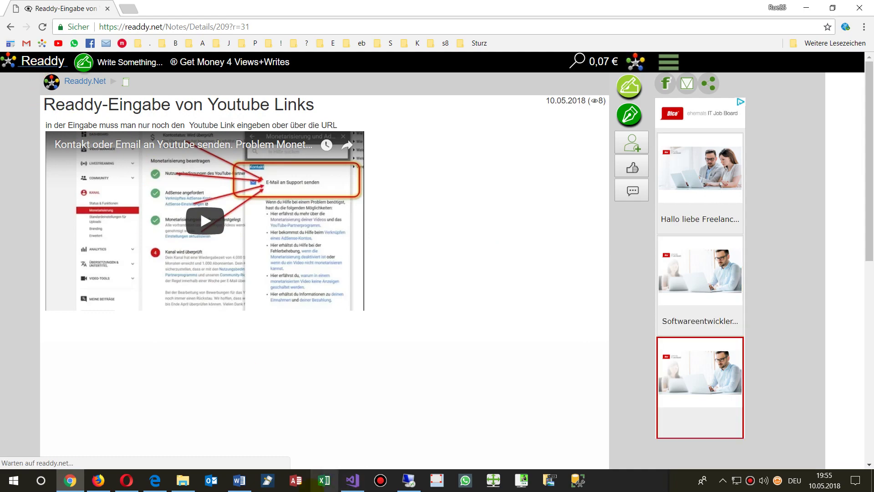
{"action": "left_click", "coordinate": [417, 484]}
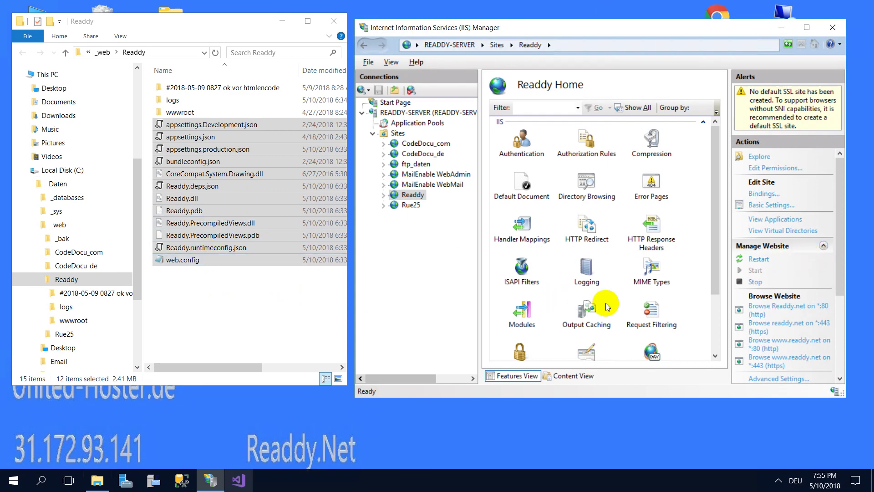
Open the Readdy site's web.config in Notepad for editing
{"action": "left_click", "coordinate": [755, 282]}
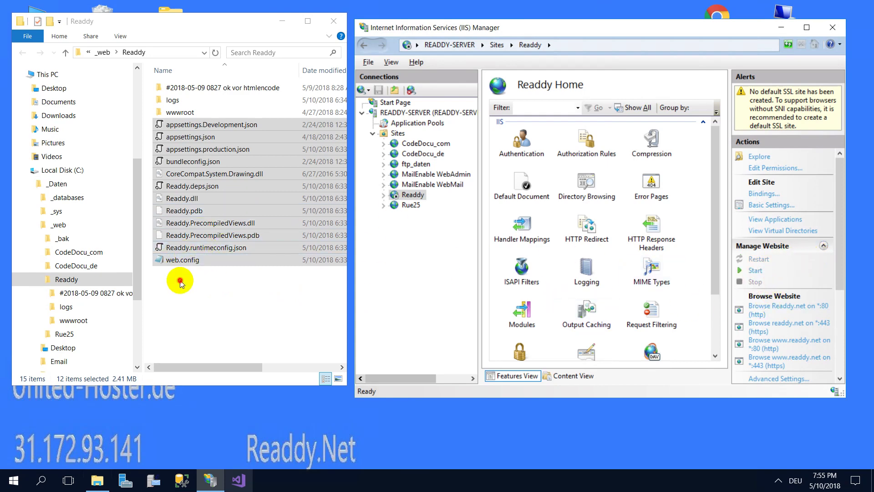
{"action": "left_click", "coordinate": [188, 261]}
{"action": "right_click", "coordinate": [189, 263]}
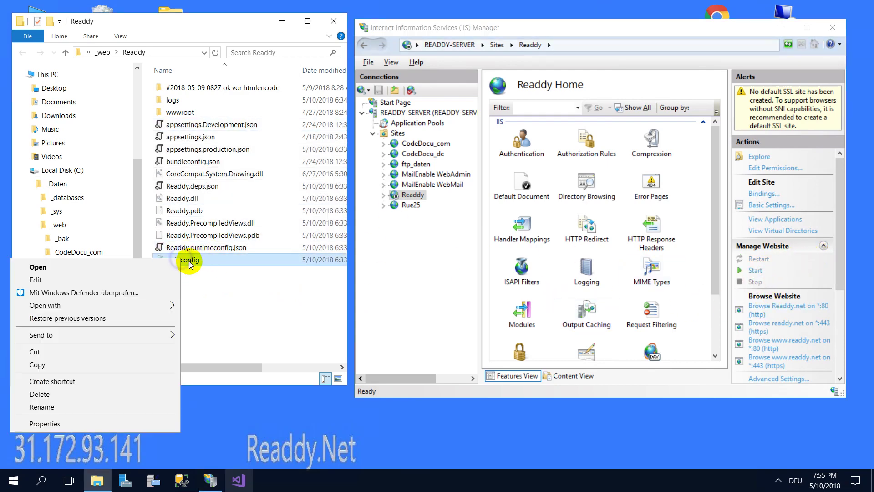
{"action": "left_click", "coordinate": [68, 406]}
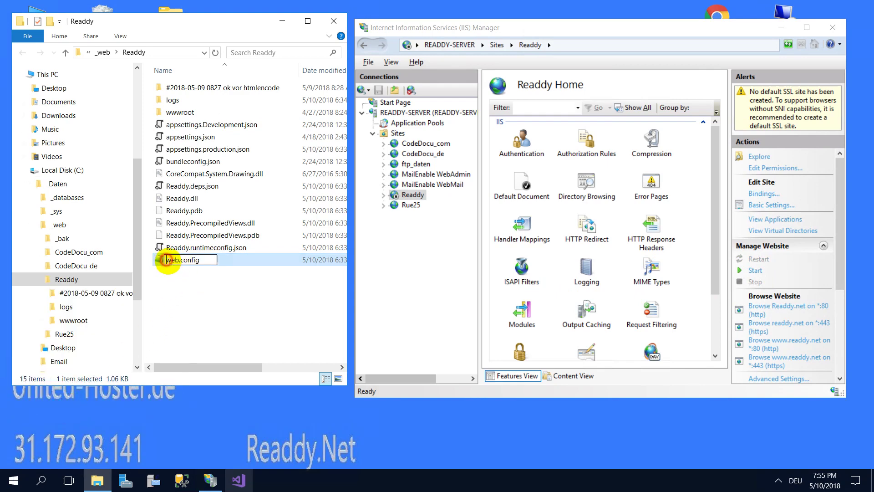
{"action": "right_click", "coordinate": [189, 260]}
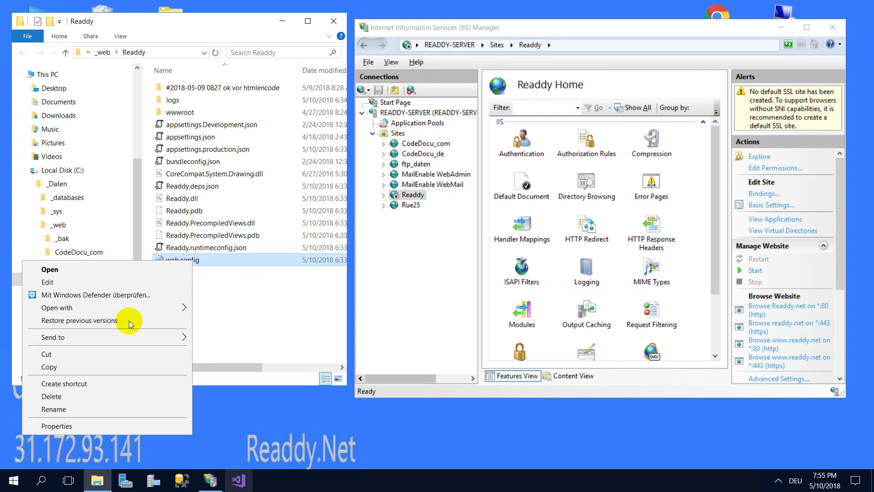
{"action": "left_click", "coordinate": [64, 281]}
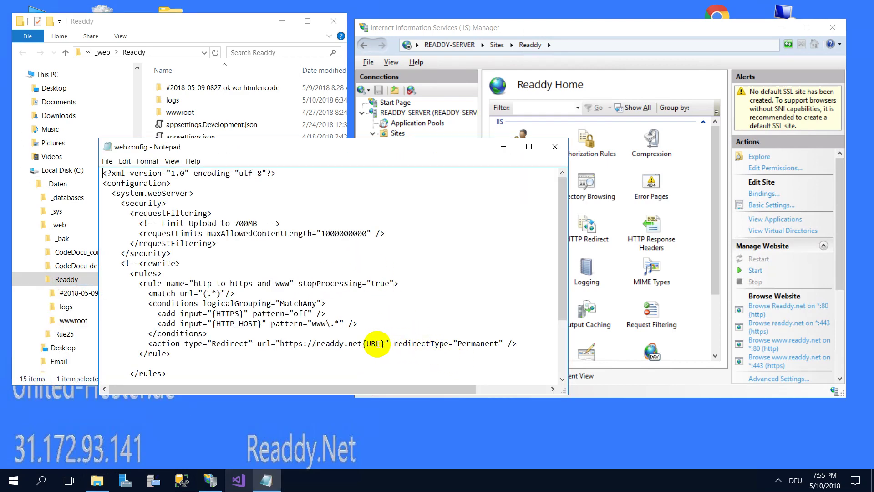
Change stdoutLogEnabled from "false" to "true" and save web.config
{"action": "scroll", "coordinate": [418, 346], "scroll_direction": "down", "scroll_amount": 3}
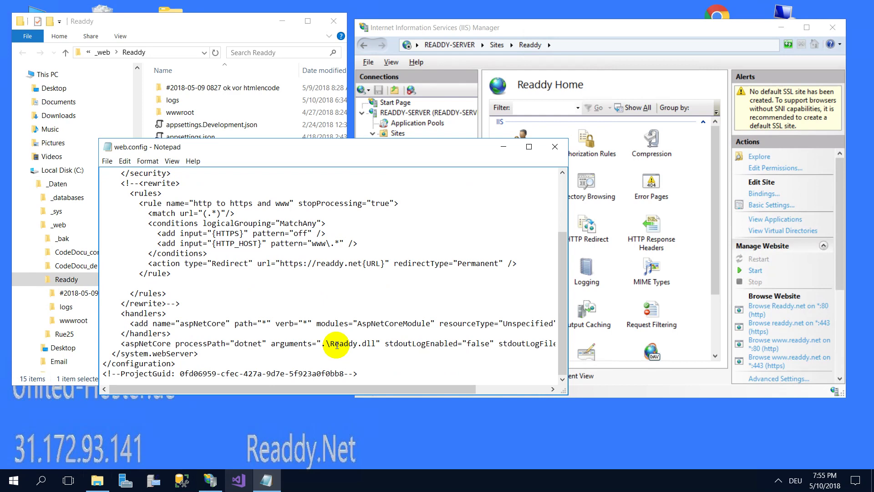
{"action": "double_click", "coordinate": [469, 344]}
{"action": "left_click", "coordinate": [468, 343]}
{"action": "left_click_drag", "start_coordinate": [468, 344], "coordinate": [492, 344]}
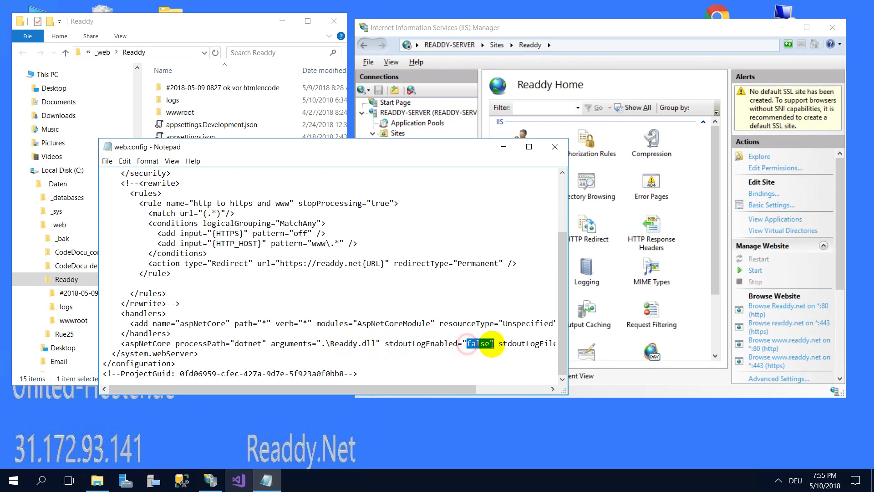
{"action": "type", "text": "tru"}
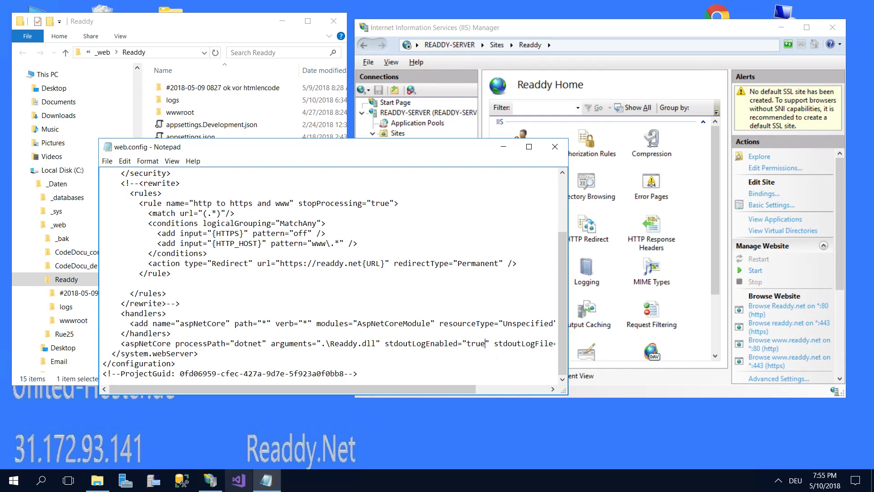
{"action": "left_click", "coordinate": [555, 146]}
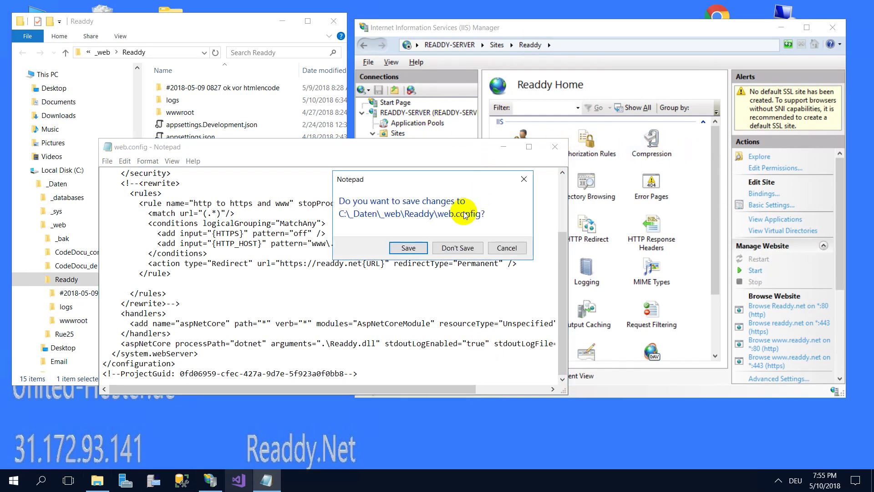
{"action": "left_click", "coordinate": [408, 247]}
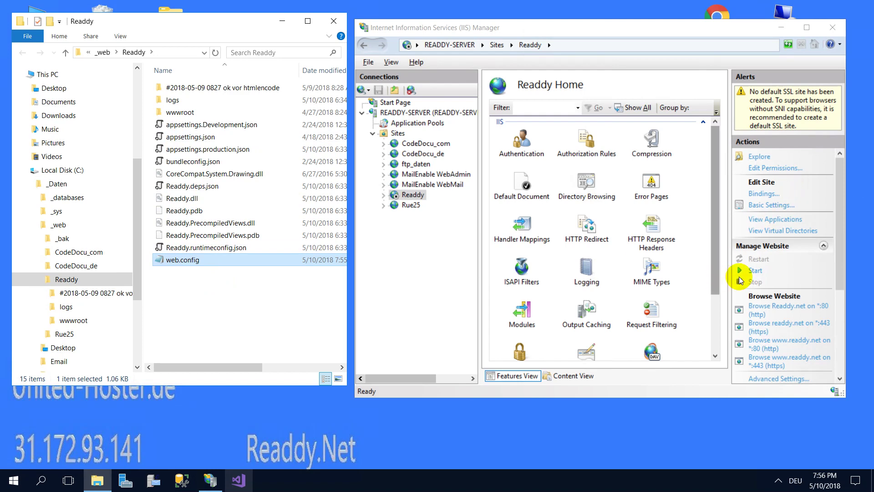
Start the Readdy website in IIS Manager and minimise the remote session
{"action": "left_click", "coordinate": [754, 271]}
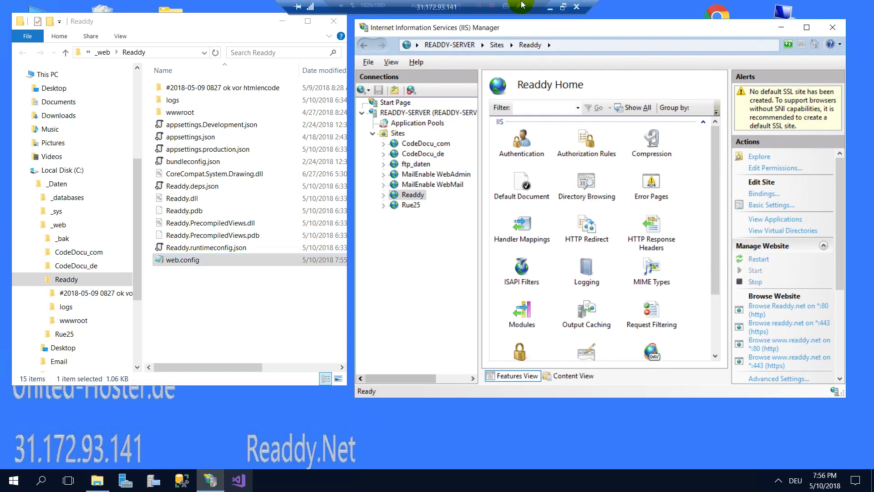
{"action": "left_click", "coordinate": [550, 8]}
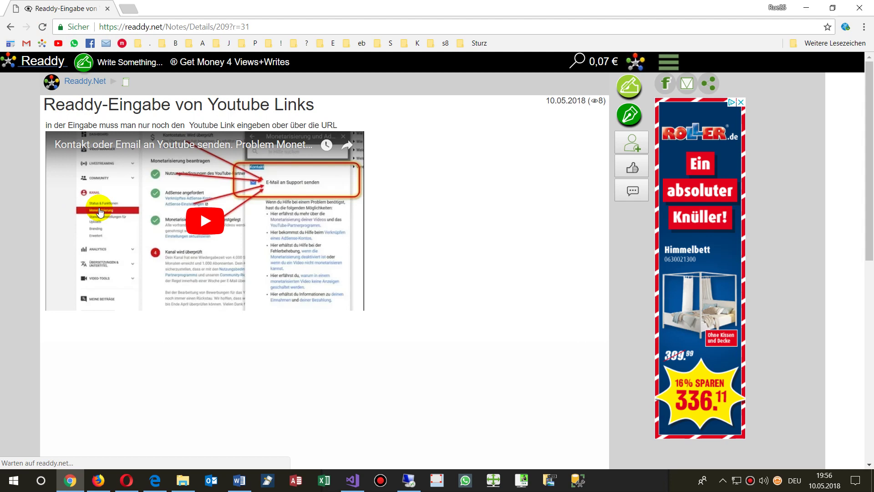
Load the readdy.net home page from the bookmark and reload it in Chrome
{"action": "left_click", "coordinate": [42, 44]}
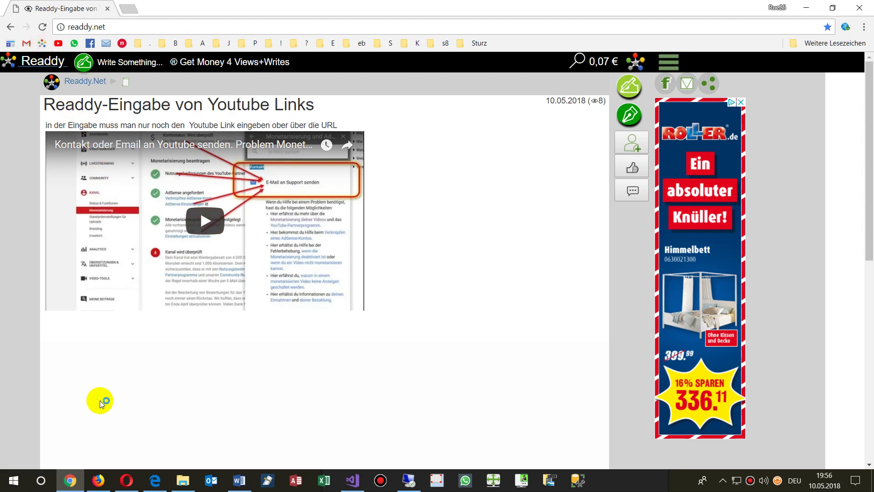
{"action": "mouse_move", "coordinate": [100, 488]}
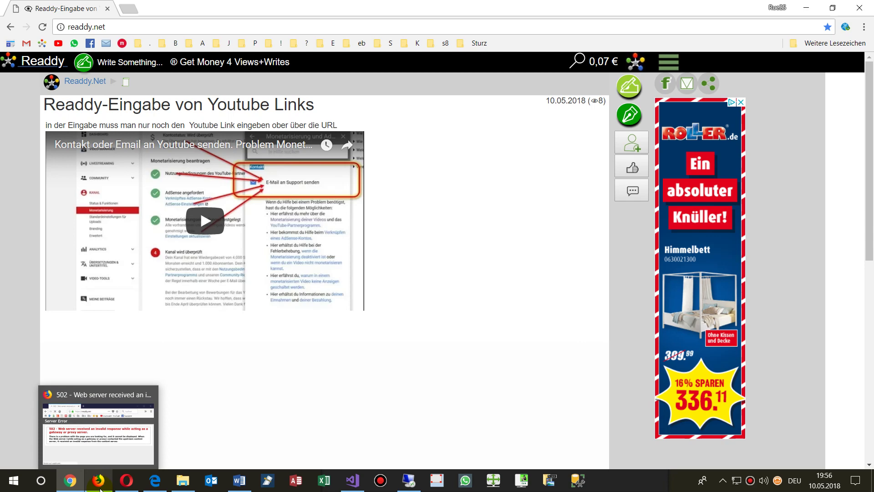
{"action": "left_click", "coordinate": [41, 28]}
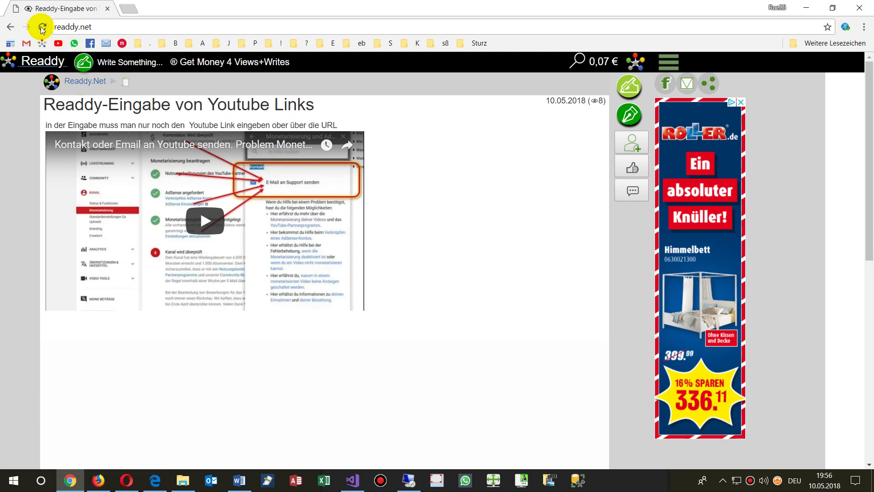
Return to the server, stop the Readdy website, and minimise the remote session again
{"action": "left_click", "coordinate": [409, 479]}
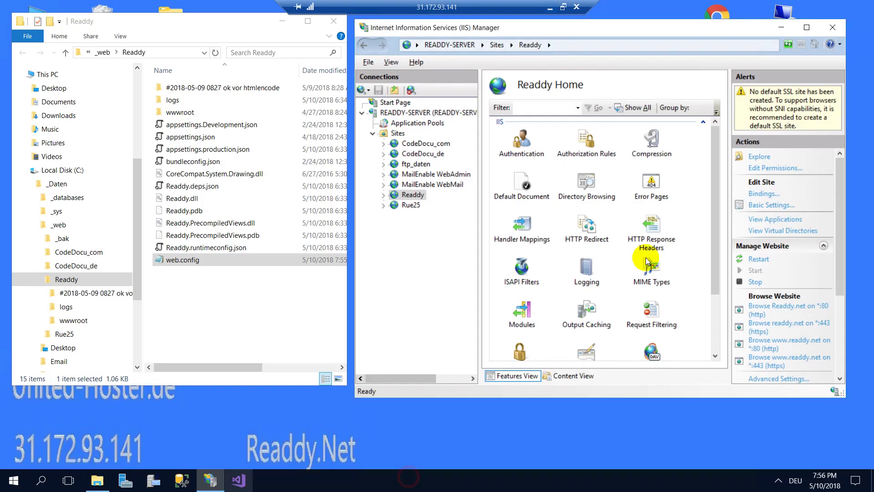
{"action": "left_click", "coordinate": [755, 282]}
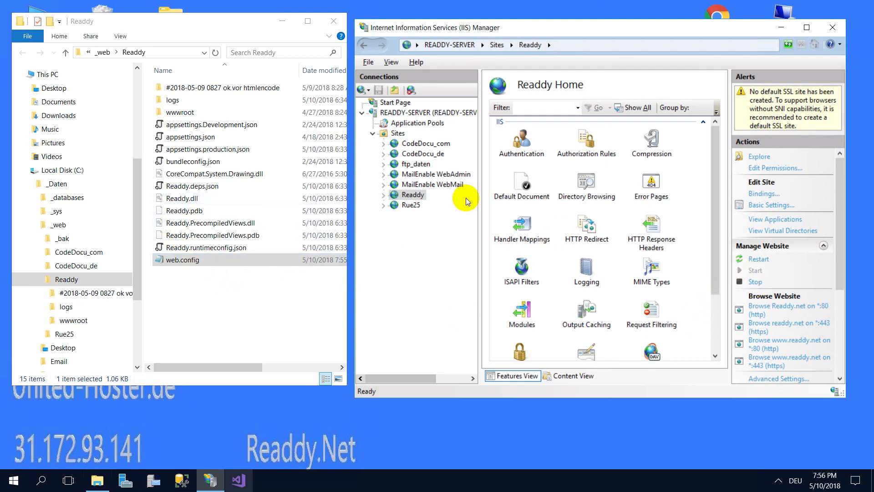
{"action": "mouse_move", "coordinate": [593, 2]}
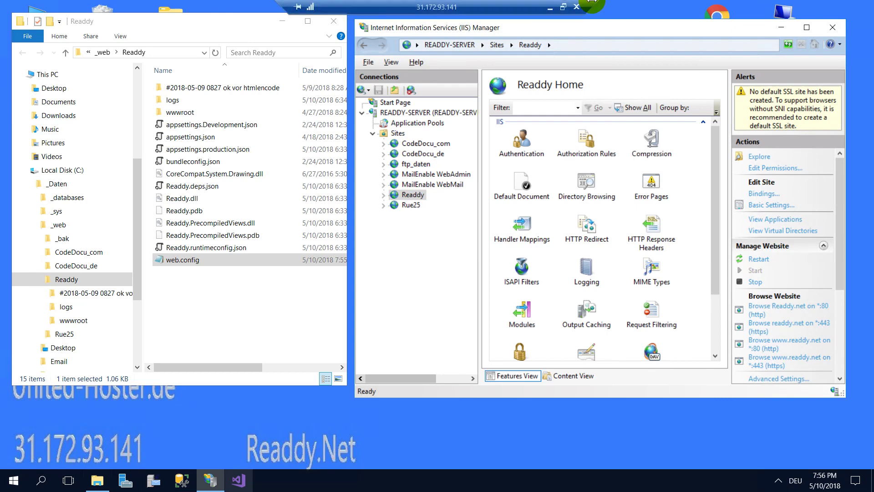
{"action": "left_click", "coordinate": [550, 6]}
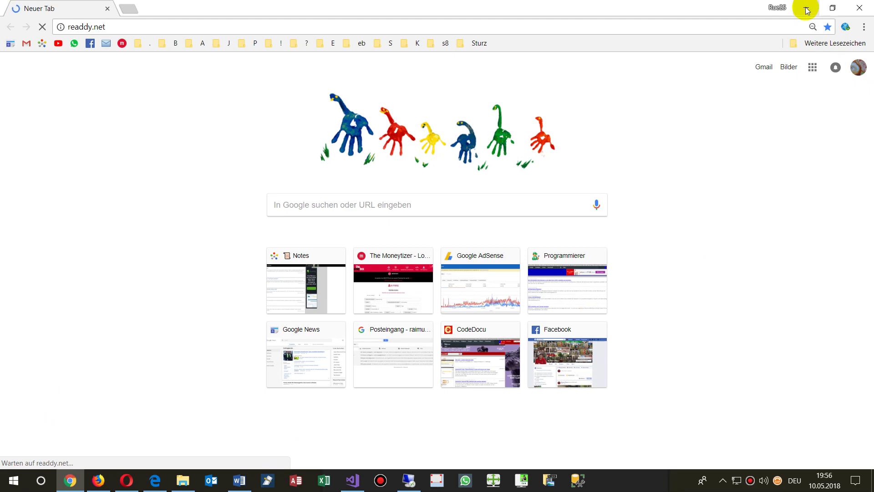
Open the saved 502 notes Error_02.htm, then Dok1.htm, from Word's recent documents
{"action": "left_click", "coordinate": [239, 480]}
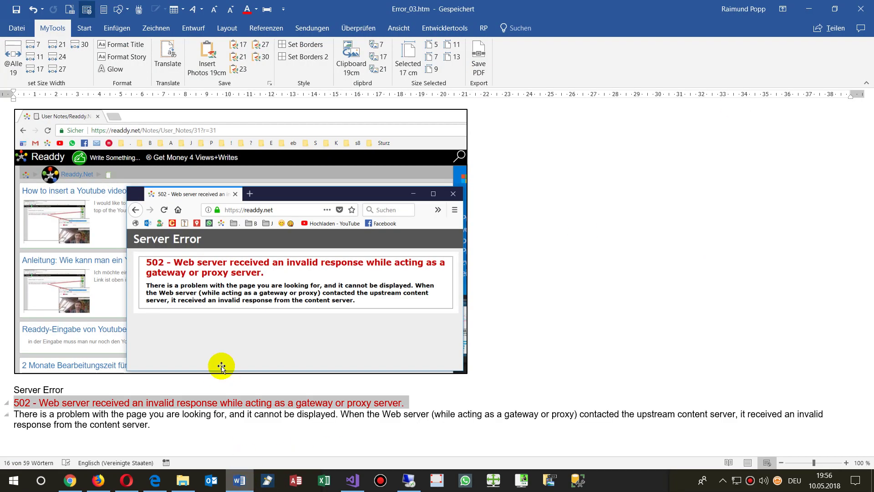
{"action": "left_click", "coordinate": [244, 482]}
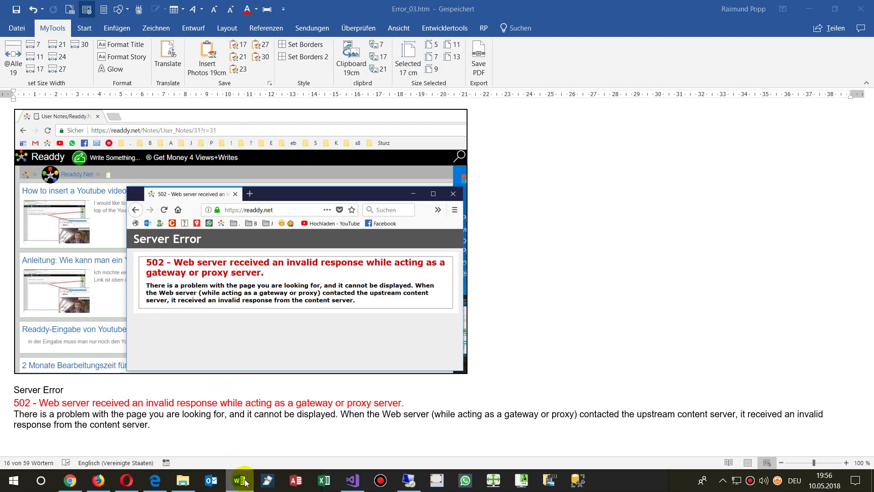
{"action": "right_click", "coordinate": [240, 482]}
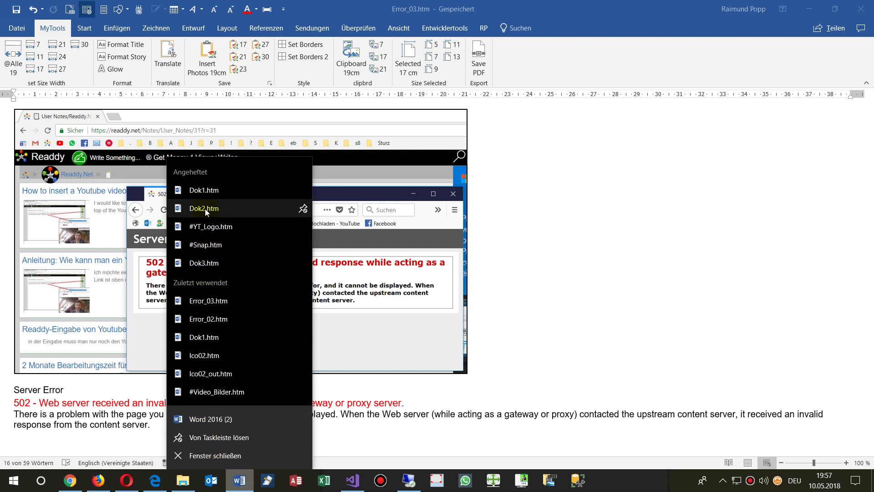
{"action": "left_click", "coordinate": [206, 301]}
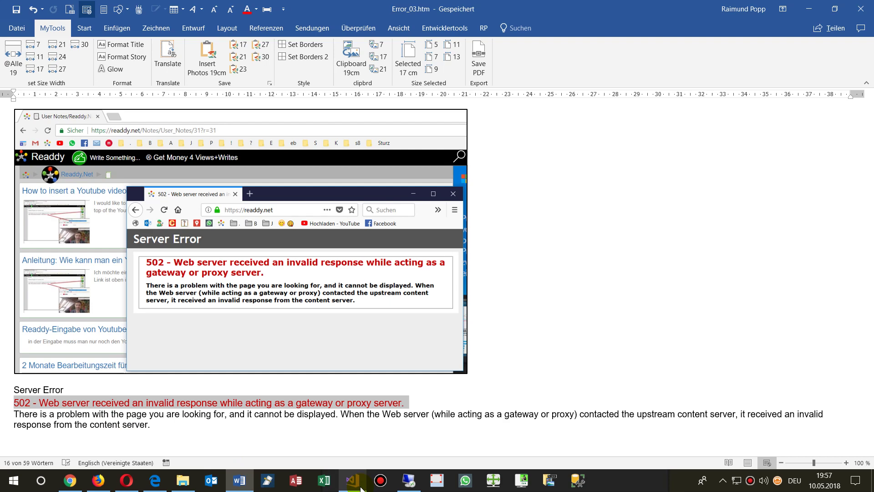
{"action": "right_click", "coordinate": [241, 482]}
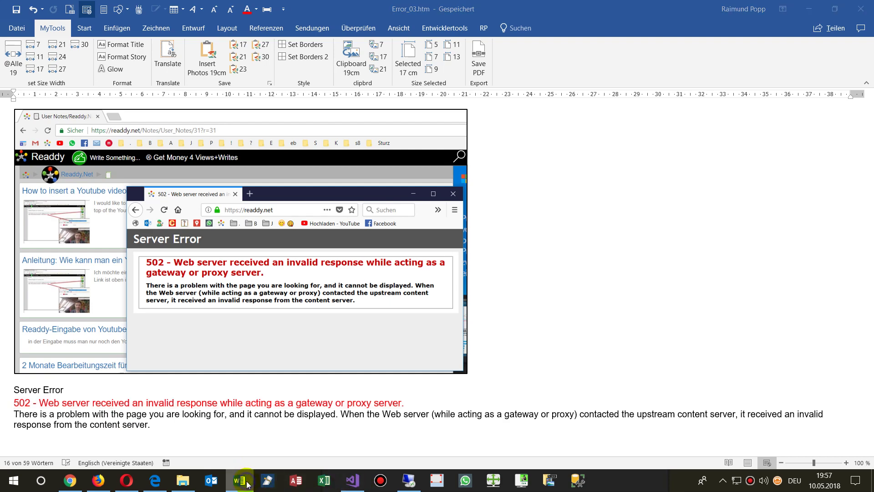
{"action": "left_click", "coordinate": [219, 319]}
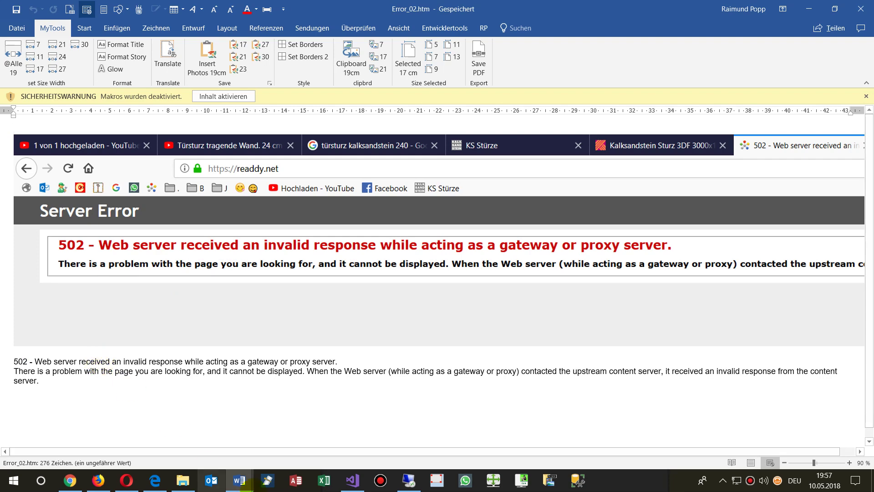
{"action": "right_click", "coordinate": [238, 486]}
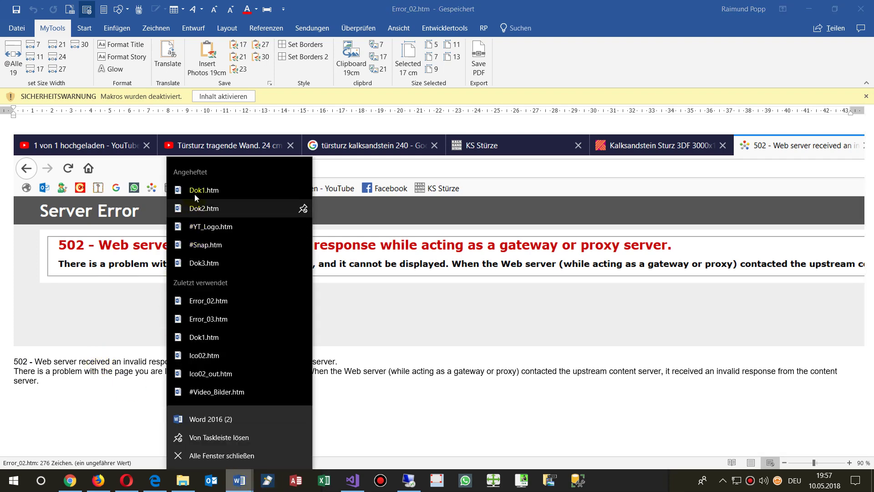
{"action": "left_click", "coordinate": [196, 337]}
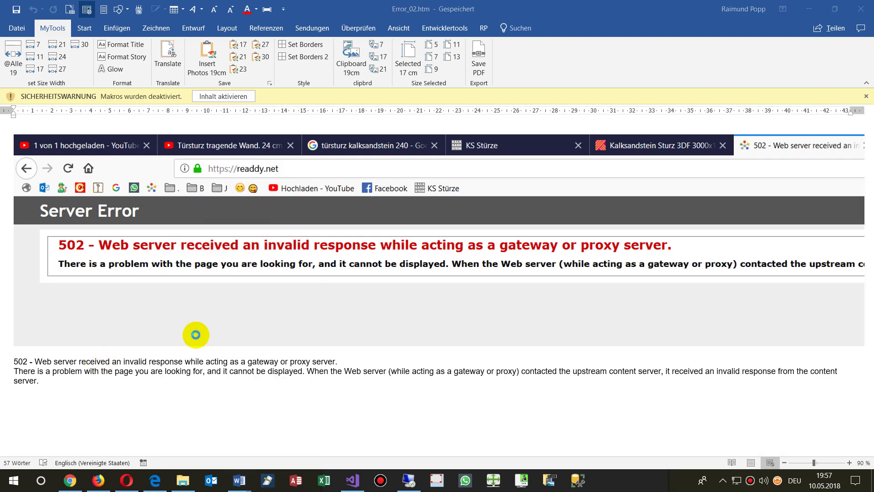
Reopen the Dok1.htm notes document from Word's recent documents
{"action": "scroll", "coordinate": [190, 366], "scroll_direction": "down", "scroll_amount": 3}
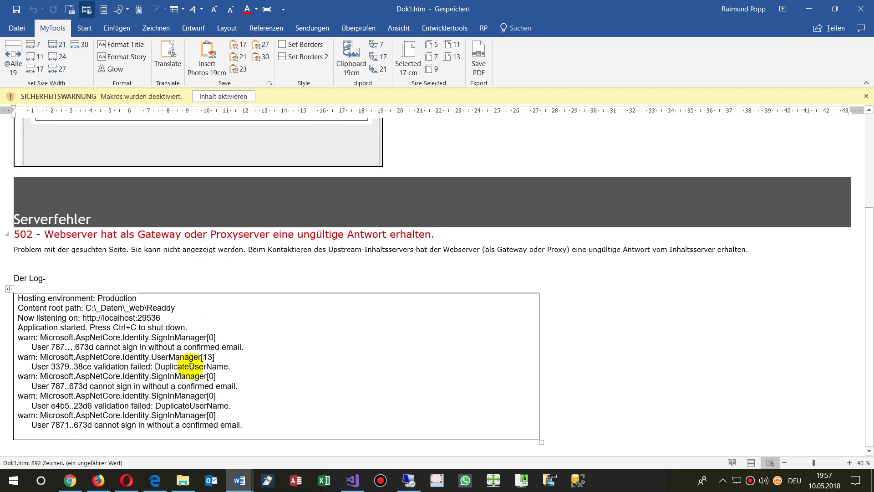
{"action": "right_click", "coordinate": [239, 480]}
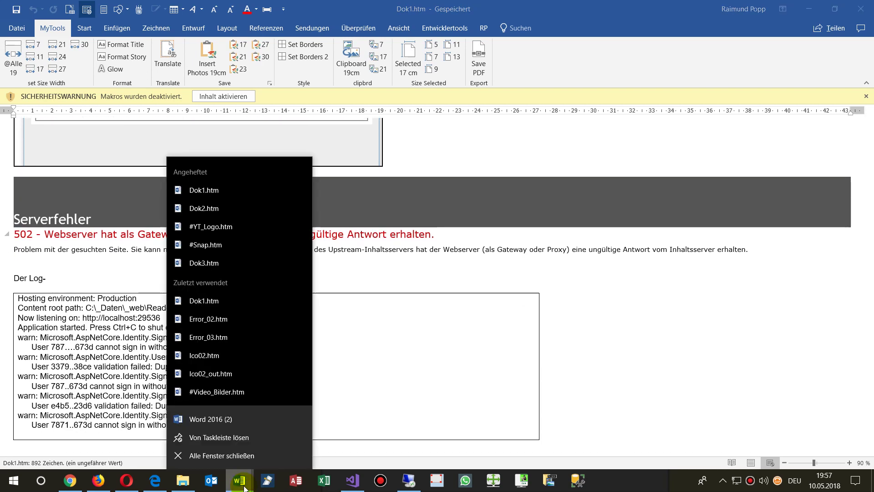
{"action": "left_click", "coordinate": [209, 191]}
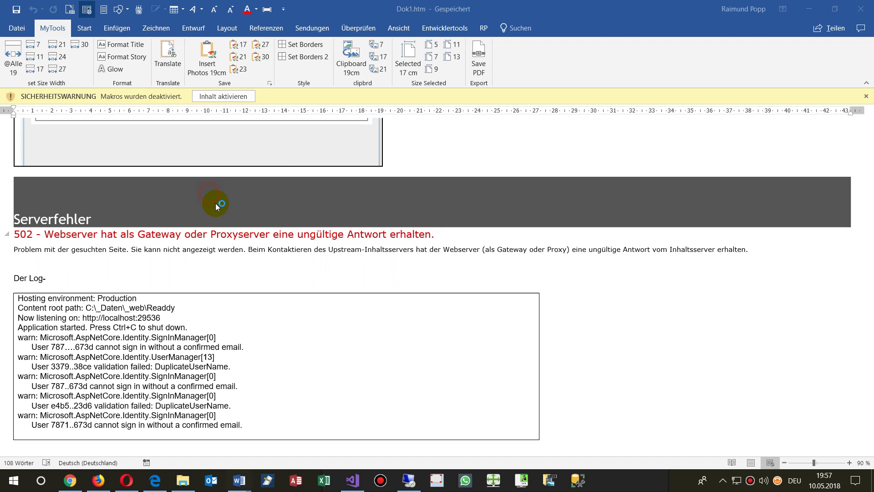
Highlight 'Failed executing DbCommand' and 'EntityFrameworkCore' in the log, then switch to Opera's 502 page
{"action": "scroll", "coordinate": [219, 289], "scroll_direction": "down", "scroll_amount": 6}
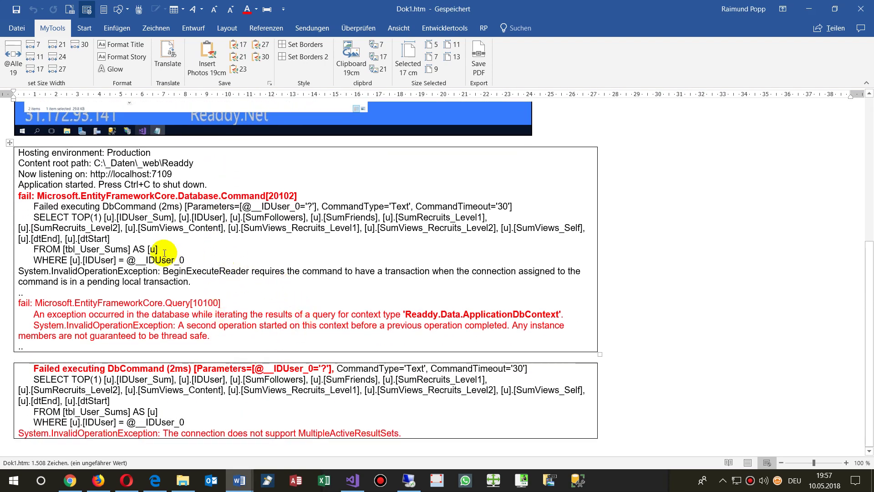
{"action": "double_click", "coordinate": [113, 208]}
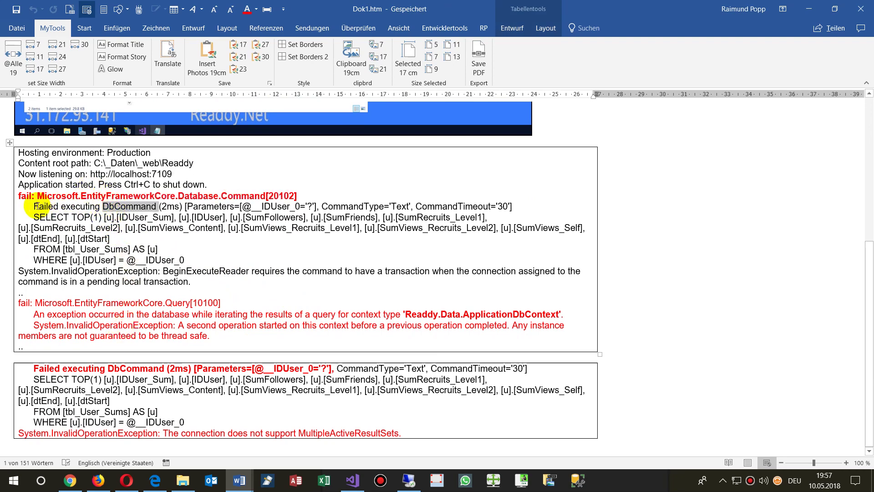
{"action": "left_click_drag", "start_coordinate": [35, 204], "coordinate": [141, 207]}
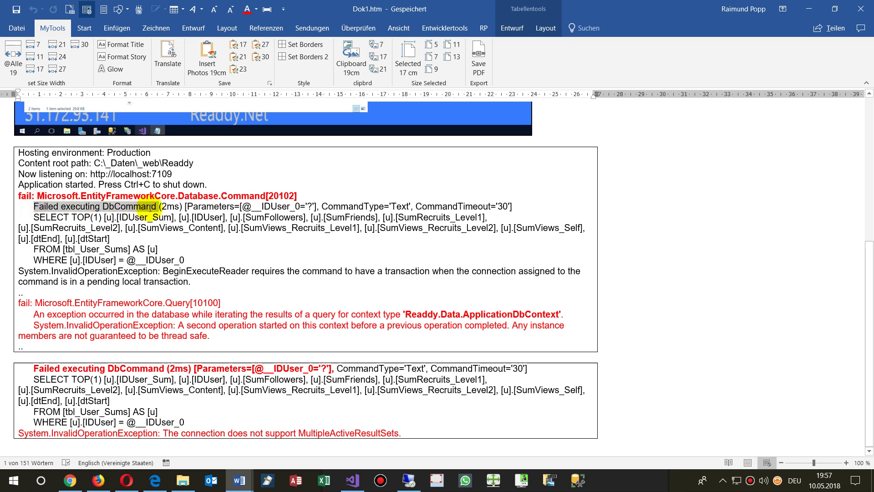
{"action": "double_click", "coordinate": [128, 196]}
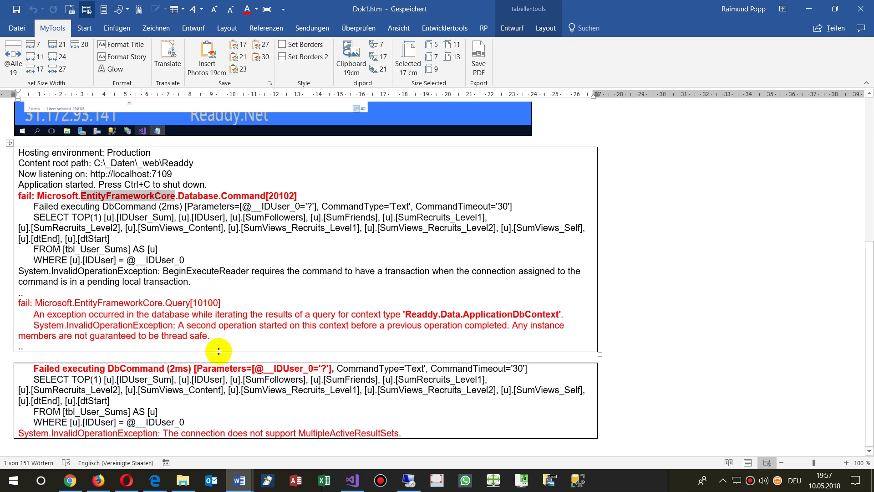
{"action": "left_click", "coordinate": [127, 480]}
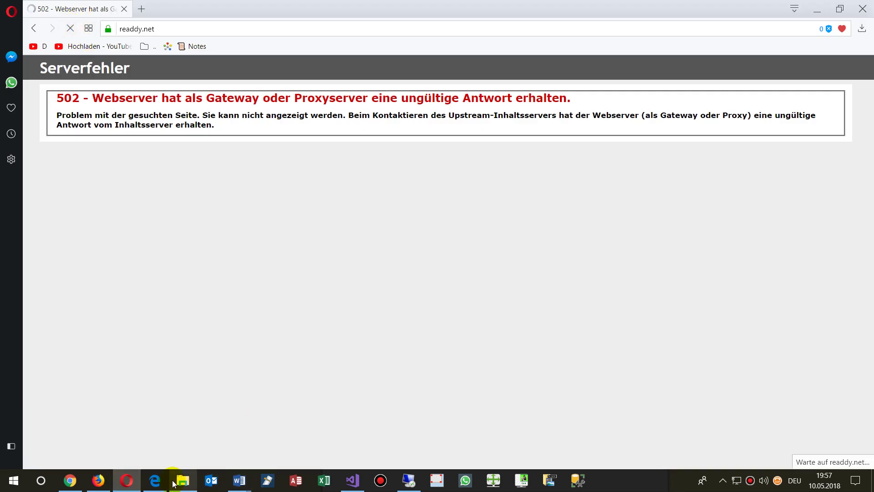
Switch to Edge and reload readdy.net so the post list loads
{"action": "left_click", "coordinate": [152, 482]}
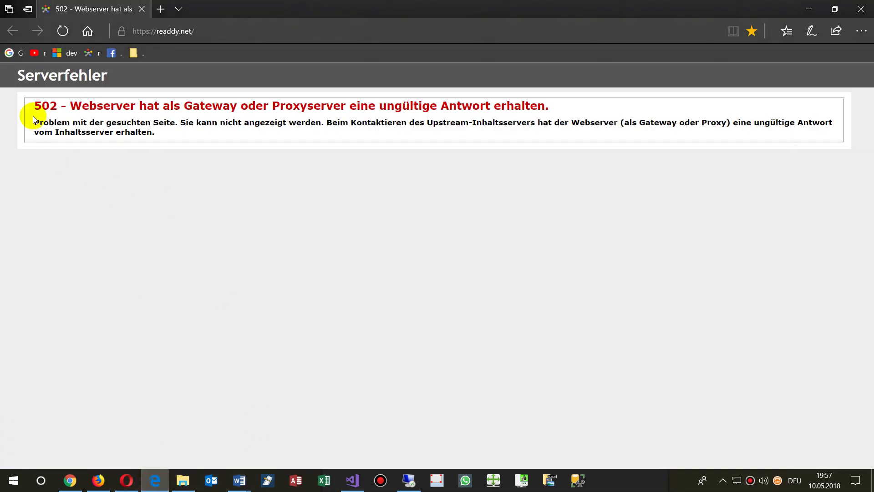
{"action": "left_click", "coordinate": [63, 31]}
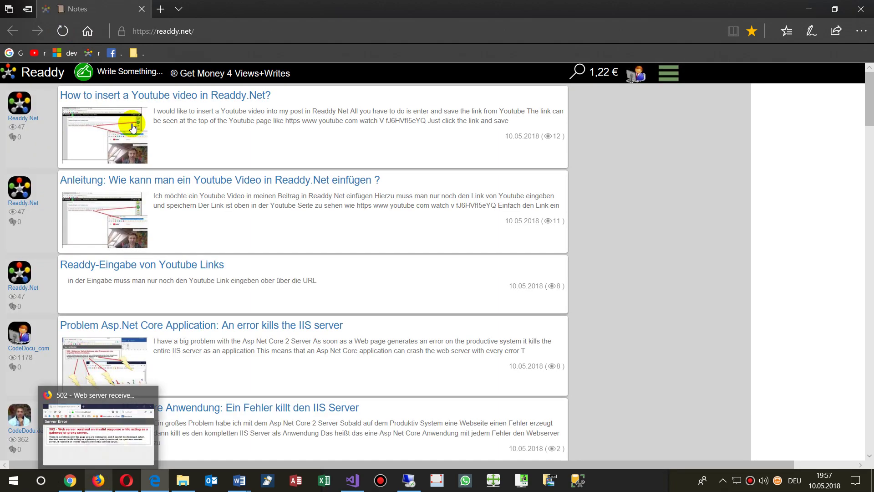
{"action": "scroll", "coordinate": [90, 273], "scroll_direction": "down", "scroll_amount": 5}
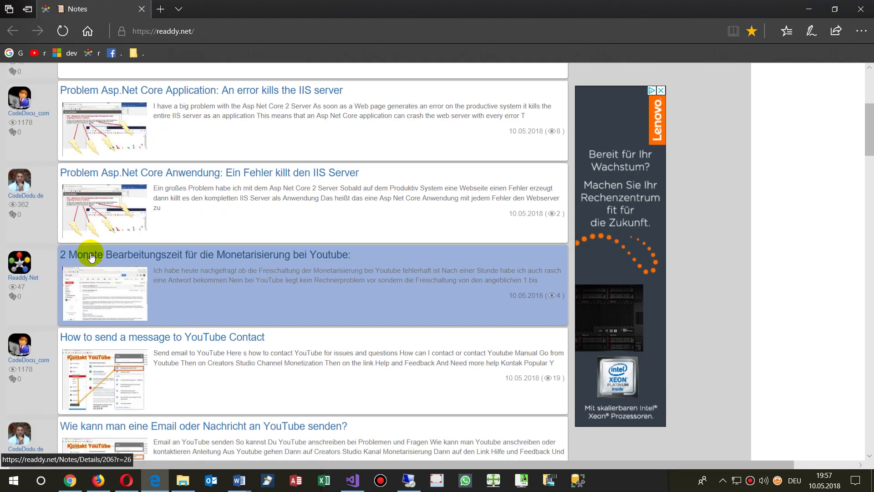
Browse the 'Problem Asp.Net Core Anwendung', '2 Monate Bearbeitungszeit' and YouTube 'Anleitung' posts, returning home each time
{"action": "left_click", "coordinate": [68, 172]}
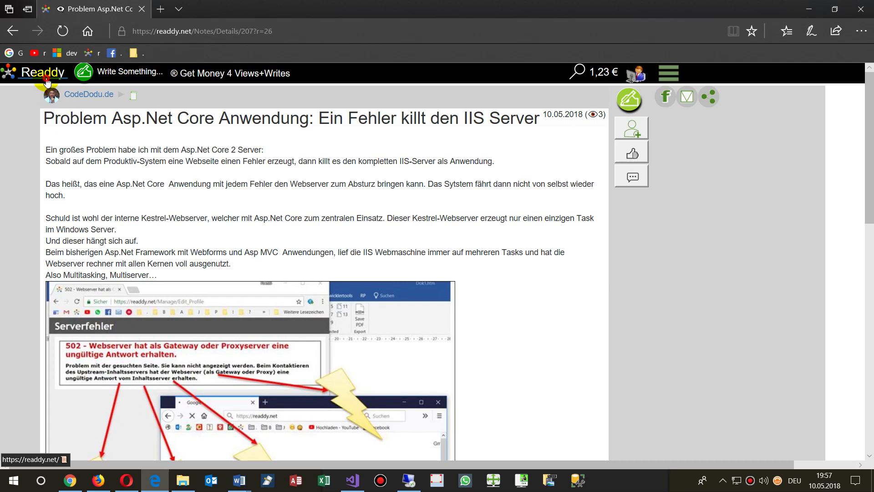
{"action": "left_click", "coordinate": [46, 80]}
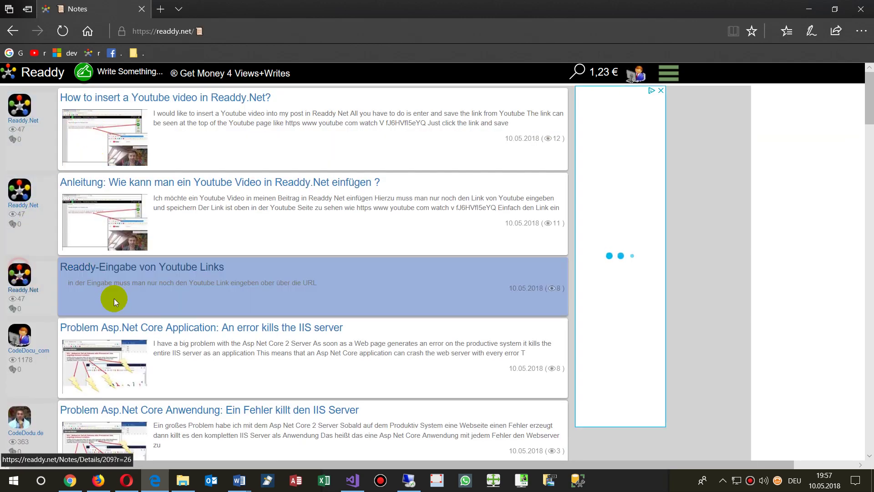
{"action": "left_click", "coordinate": [21, 278]}
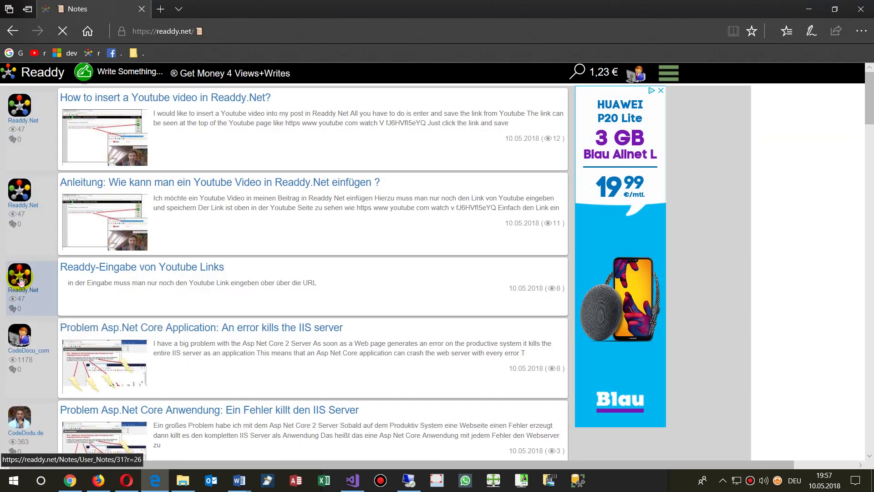
{"action": "left_click", "coordinate": [78, 335]}
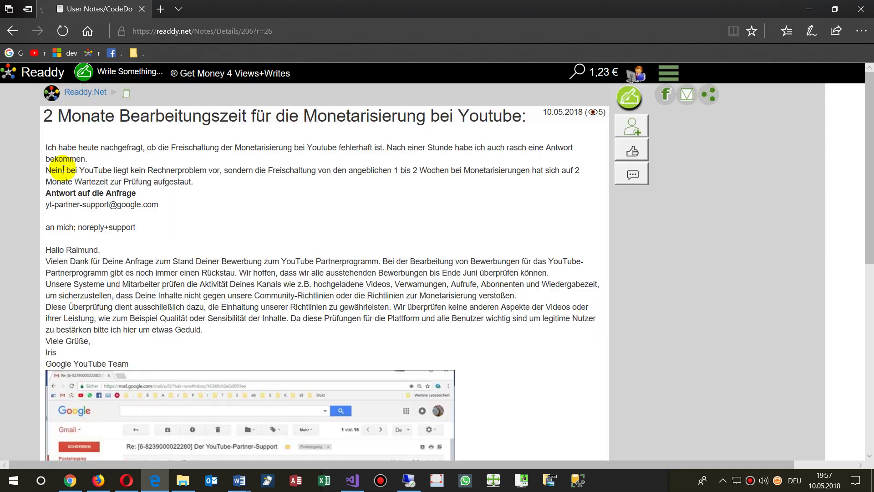
{"action": "left_click", "coordinate": [32, 72]}
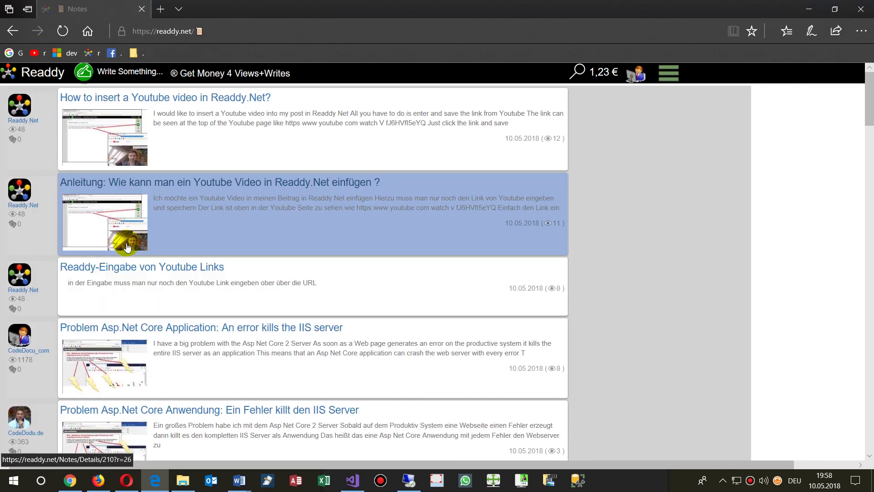
{"action": "left_click", "coordinate": [106, 225]}
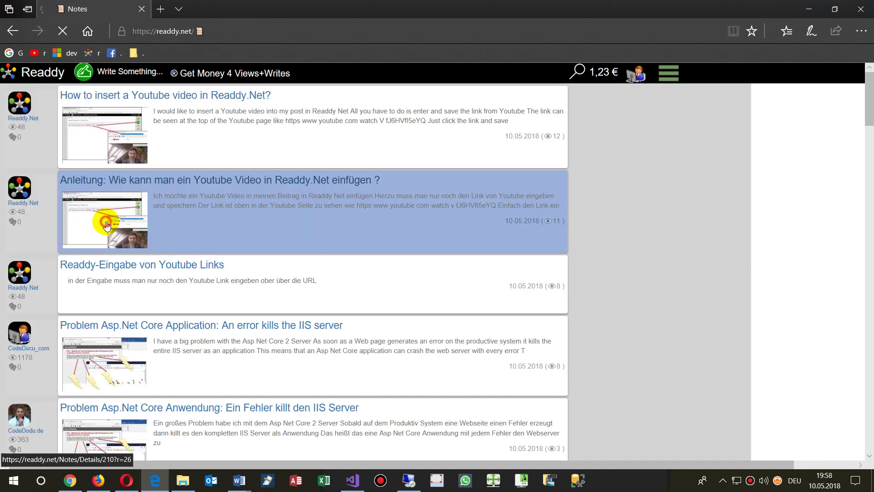
{"action": "left_click", "coordinate": [116, 220]}
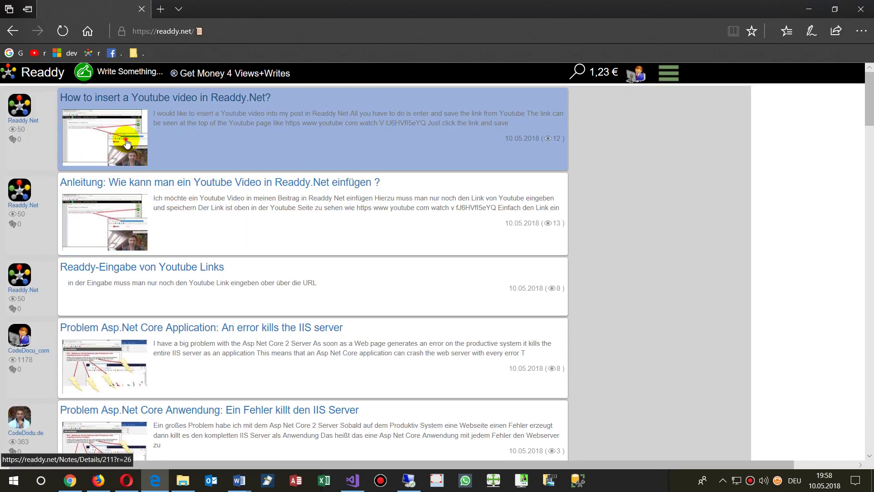
Open 'How to insert a Youtube video in Readdy.Net?' and the post about emailing YouTube
{"action": "left_click", "coordinate": [127, 143]}
{"action": "left_click", "coordinate": [50, 94]}
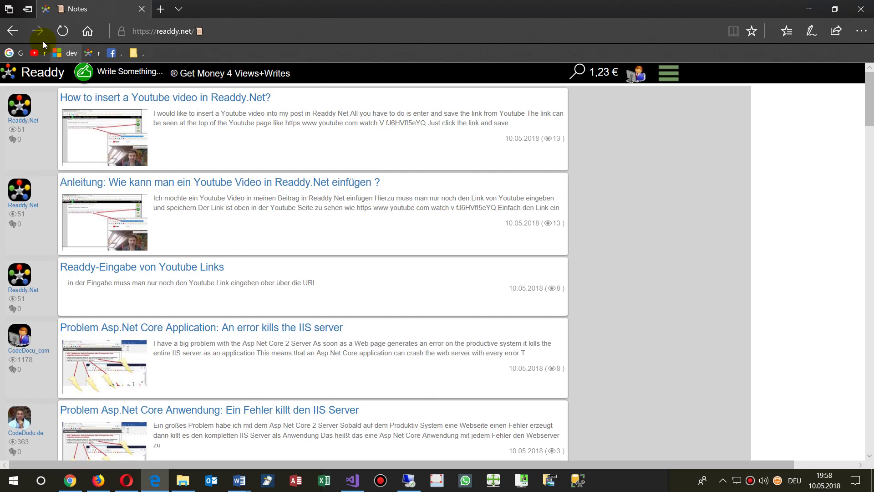
{"action": "scroll", "coordinate": [133, 377], "scroll_direction": "down", "scroll_amount": 5}
{"action": "left_click", "coordinate": [97, 304]}
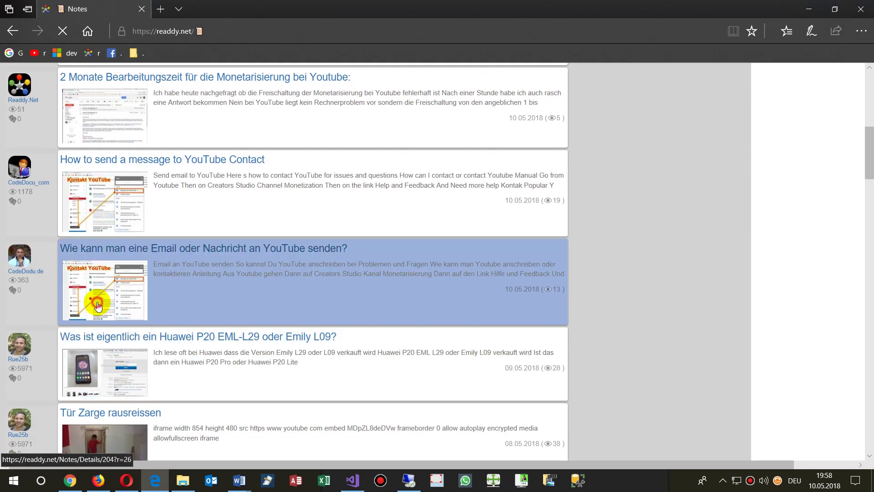
{"action": "left_click", "coordinate": [43, 73]}
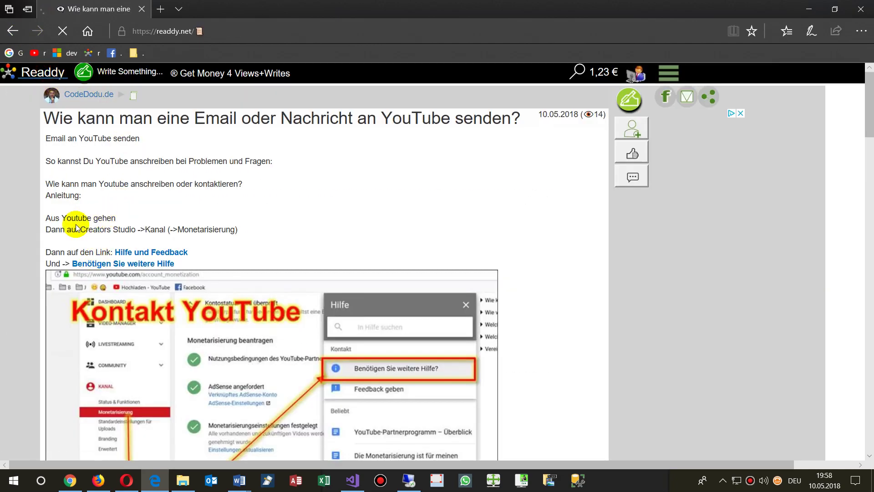
Open CodeDocu_com's notes list and view 'The installation of URL Rewrite hangs' note
{"action": "left_click", "coordinate": [32, 280]}
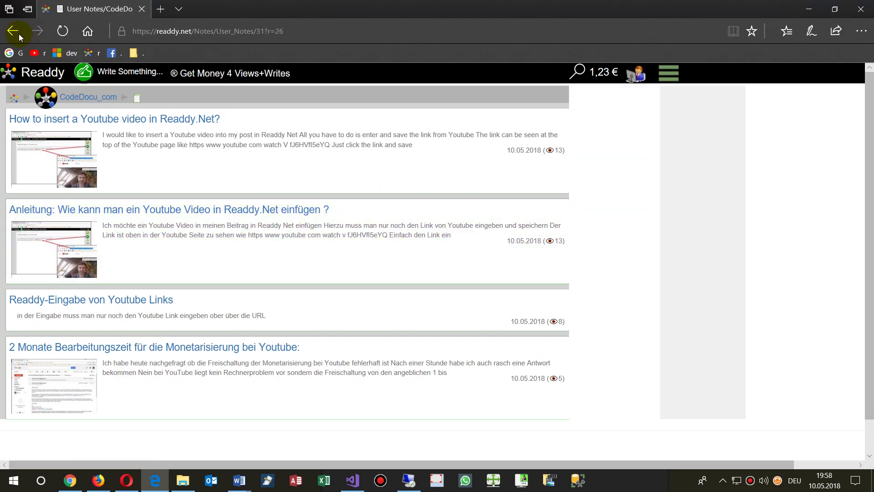
{"action": "left_click", "coordinate": [13, 31]}
{"action": "left_click", "coordinate": [21, 350]}
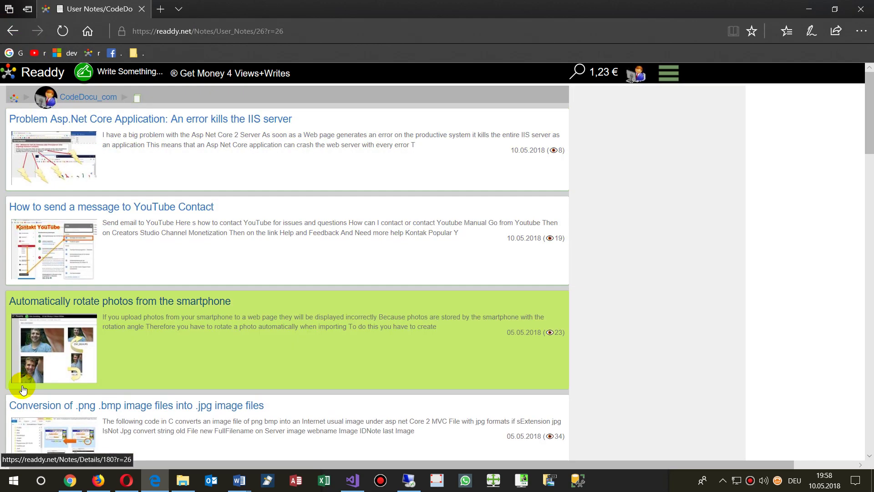
{"action": "scroll", "coordinate": [27, 378], "scroll_direction": "down", "scroll_amount": 10}
{"action": "left_click", "coordinate": [33, 373]}
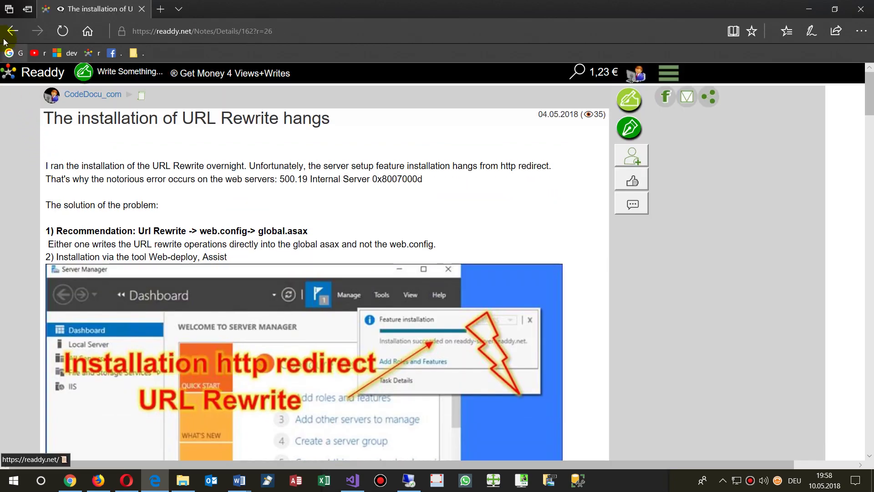
{"action": "left_click", "coordinate": [12, 32]}
Read 'How to put a website on your own server', go back and forward, then switch to Chrome
{"action": "scroll", "coordinate": [50, 278], "scroll_direction": "down", "scroll_amount": 10}
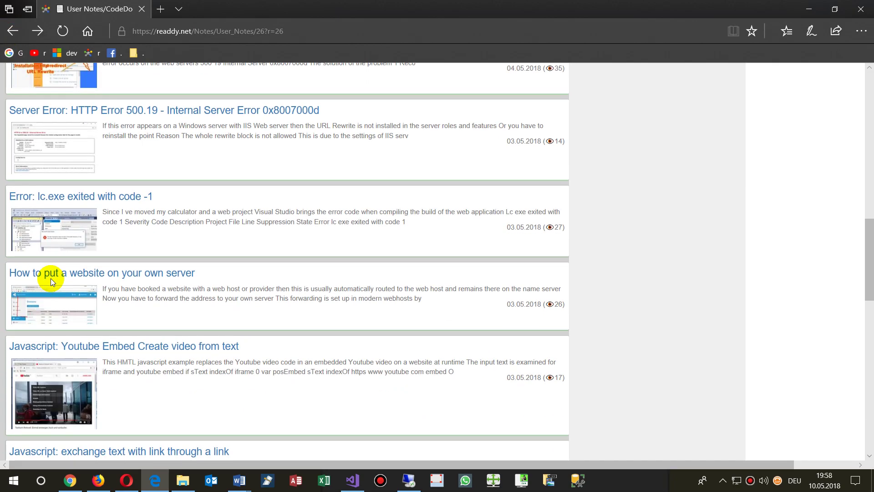
{"action": "left_click", "coordinate": [70, 301]}
{"action": "scroll", "coordinate": [70, 278], "scroll_direction": "down", "scroll_amount": 8}
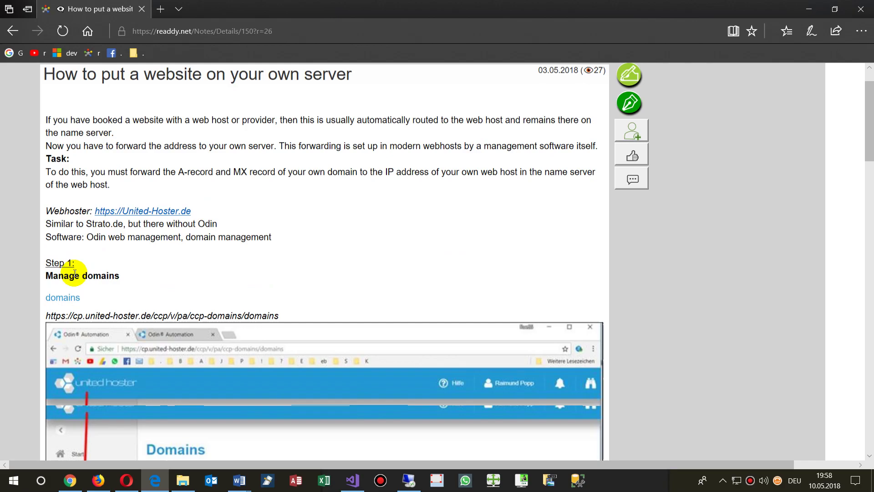
{"action": "scroll", "coordinate": [68, 268], "scroll_direction": "down", "scroll_amount": 5}
{"action": "scroll", "coordinate": [66, 248], "scroll_direction": "up", "scroll_amount": 20}
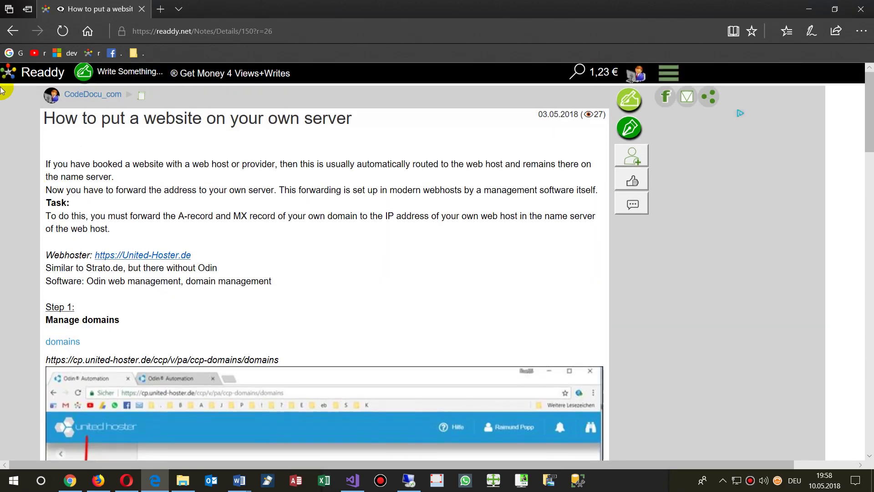
{"action": "left_click", "coordinate": [13, 31]}
{"action": "scroll", "coordinate": [214, 255], "scroll_direction": "down", "scroll_amount": 5}
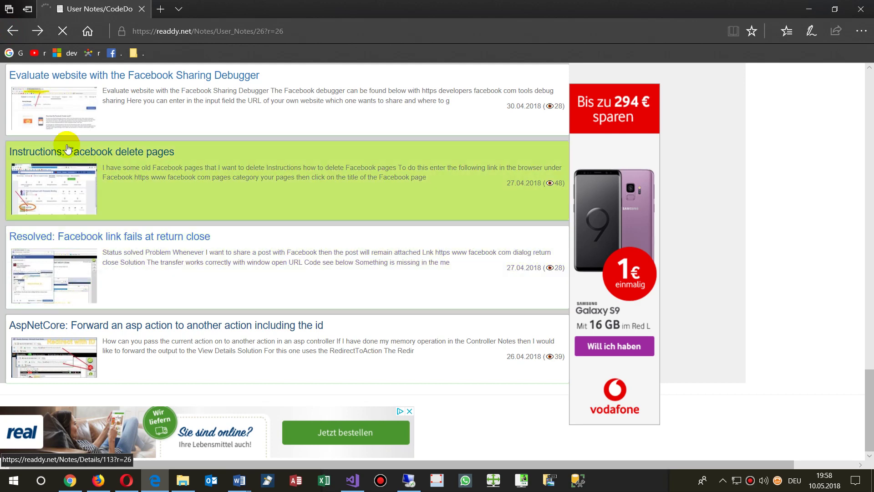
{"action": "key", "text": "alt+Right"}
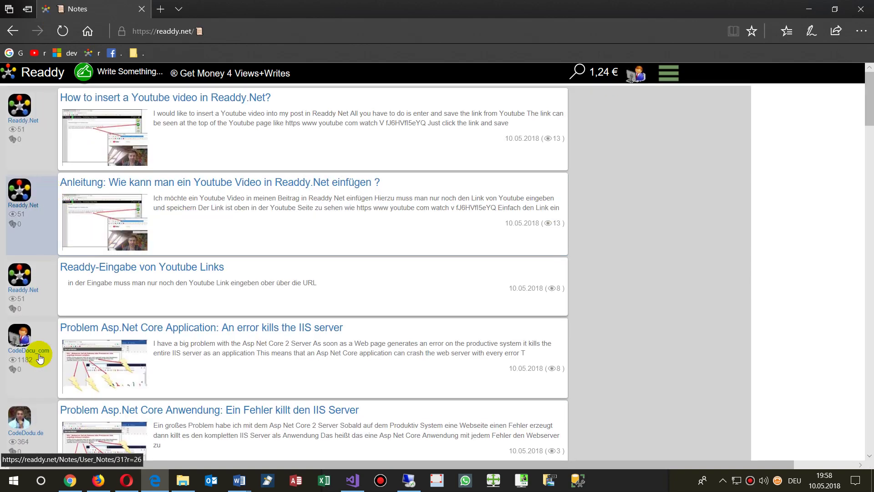
{"action": "left_click", "coordinate": [76, 489]}
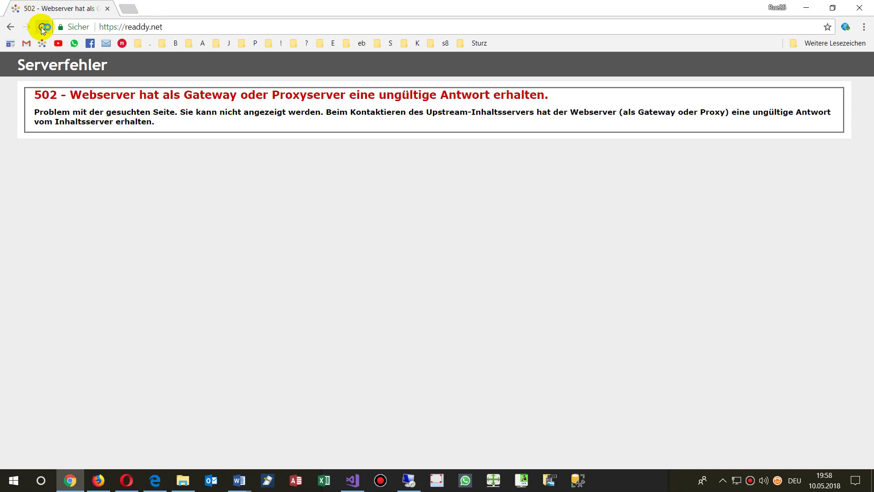
Reload readdy.net in Chrome so the notes list replaces the 502 page
{"action": "left_click", "coordinate": [43, 28]}
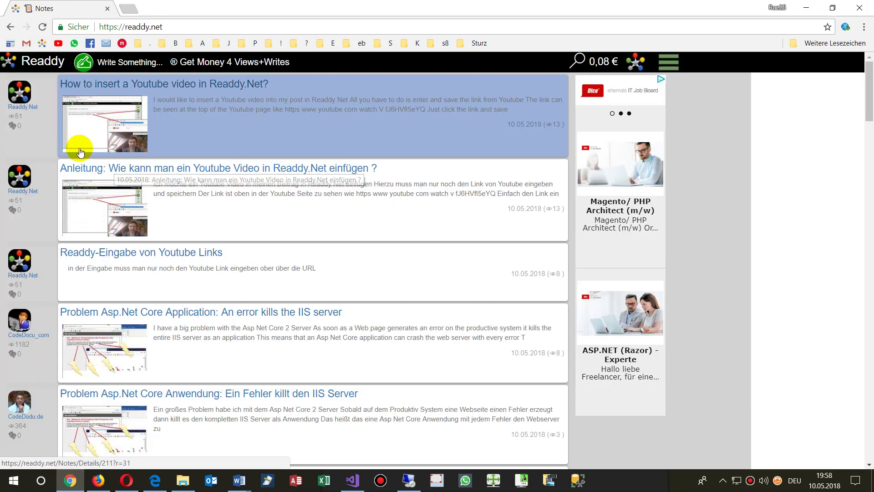